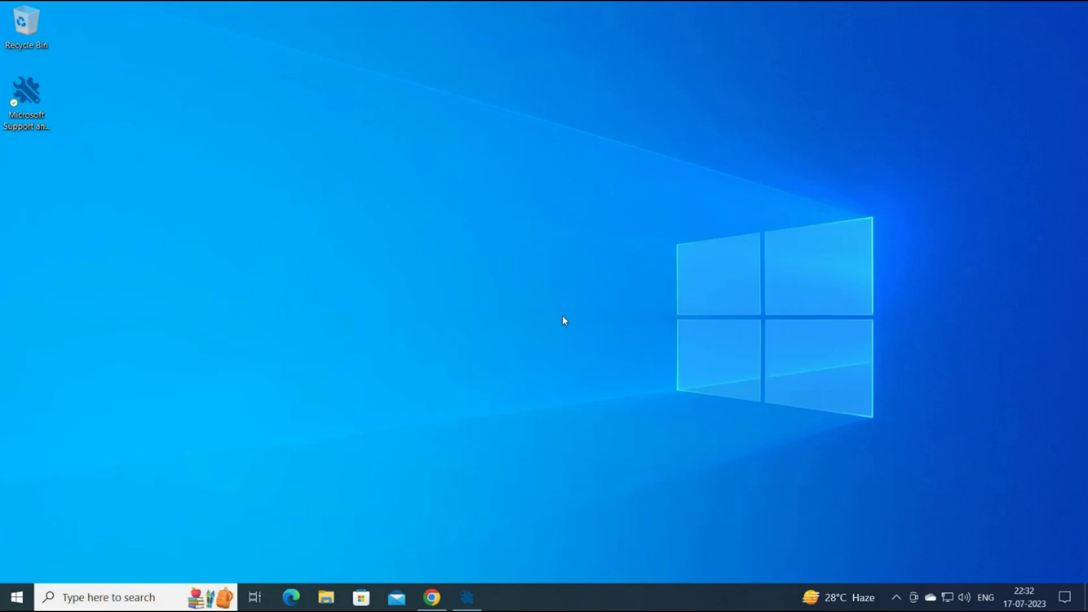
# Add a new mail profile named Test through Control Panel's Mail (Outlook) profiles.
pyautogui.press('super')
pyautogui.write('contro')
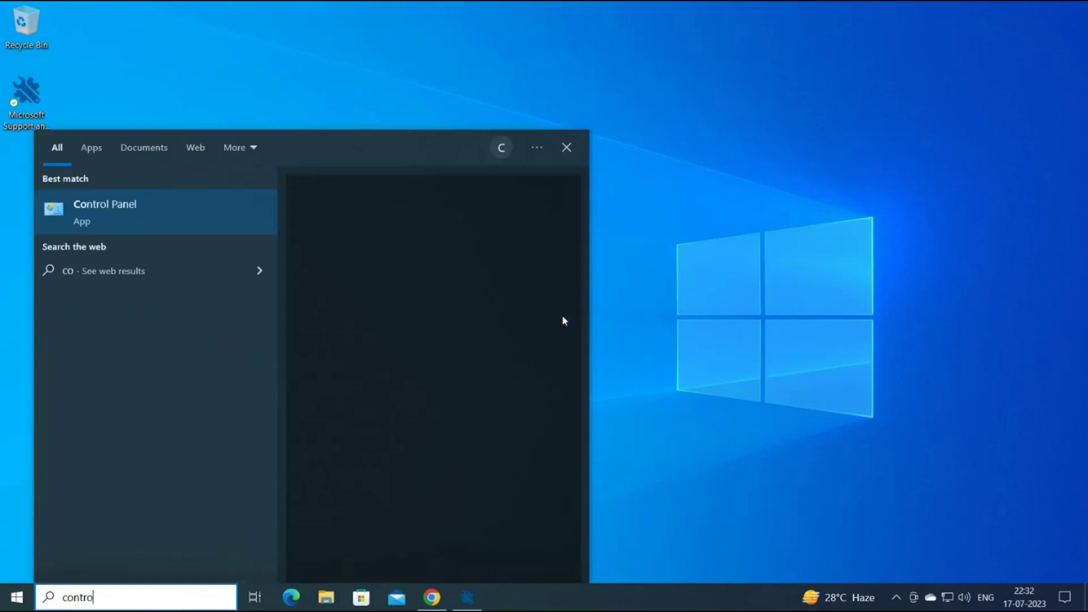
pyautogui.press('Return')
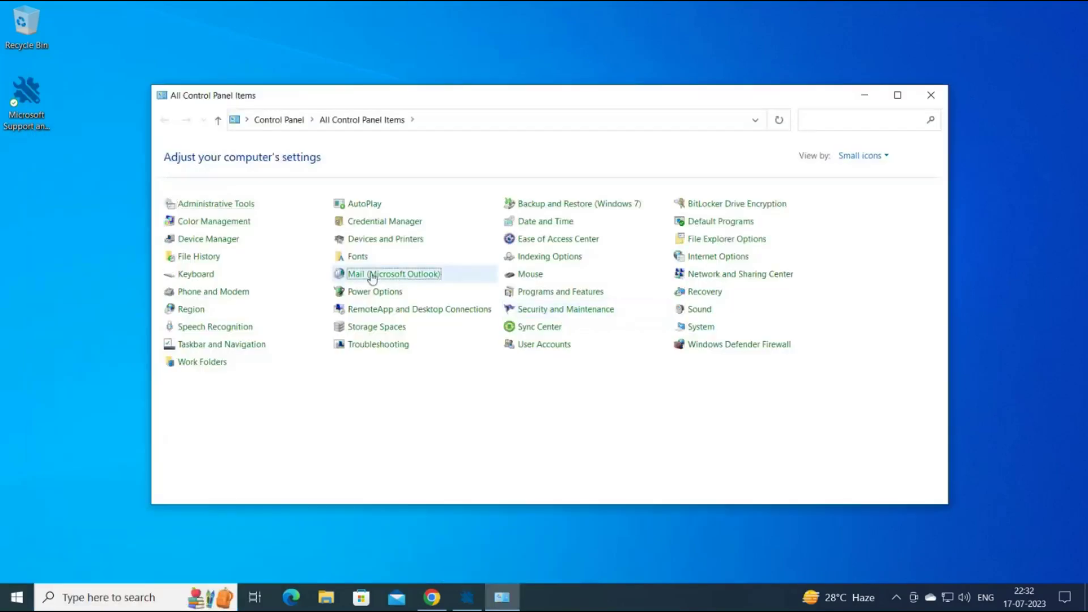
pyautogui.click(372, 277)
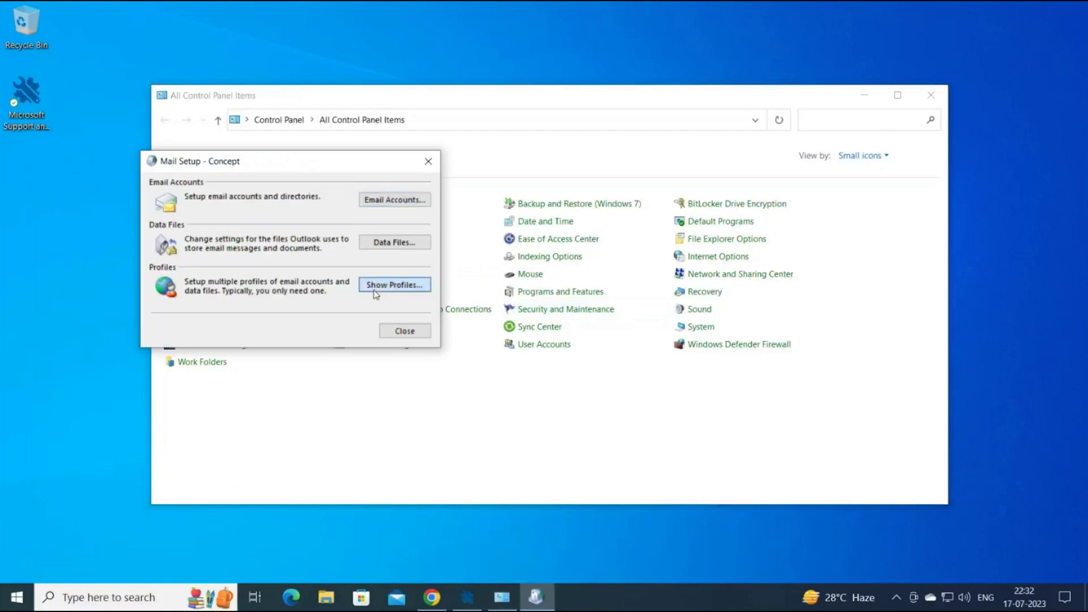
pyautogui.click(376, 286)
pyautogui.click(167, 297)
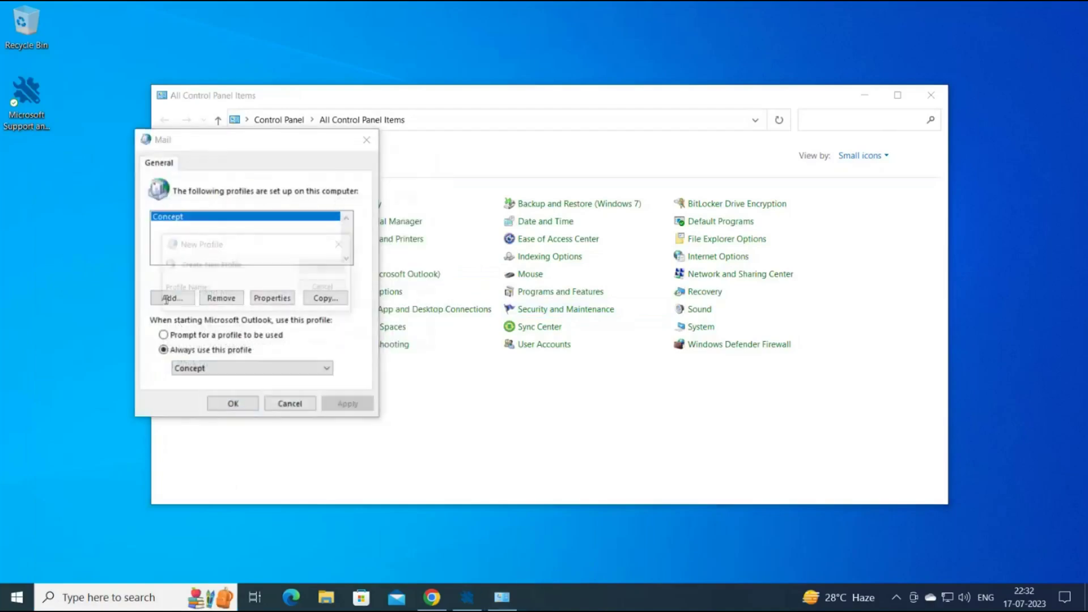
pyautogui.write('Test')
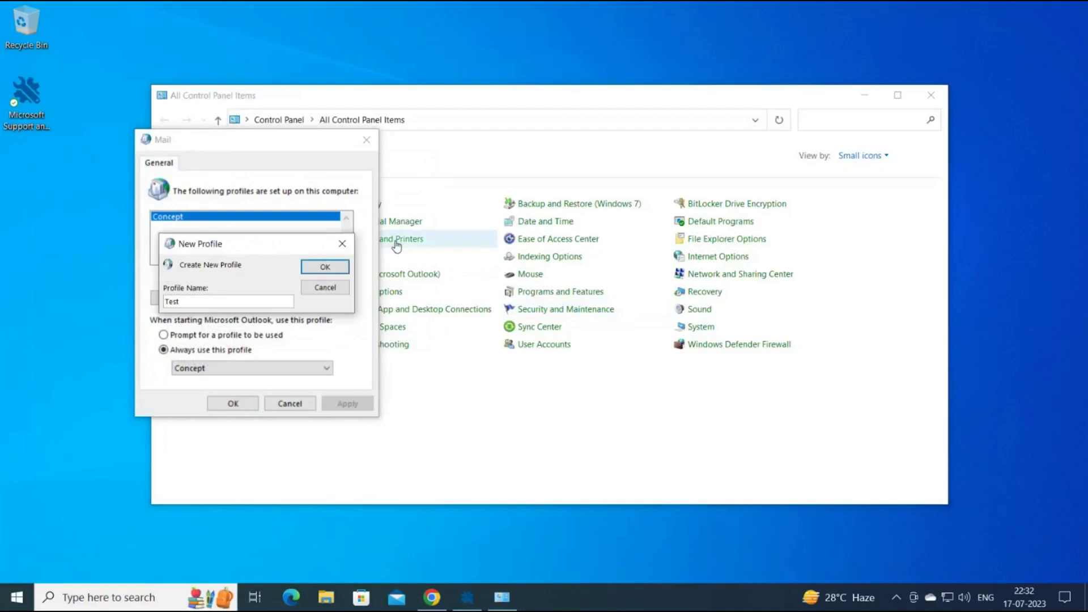
pyautogui.click(347, 266)
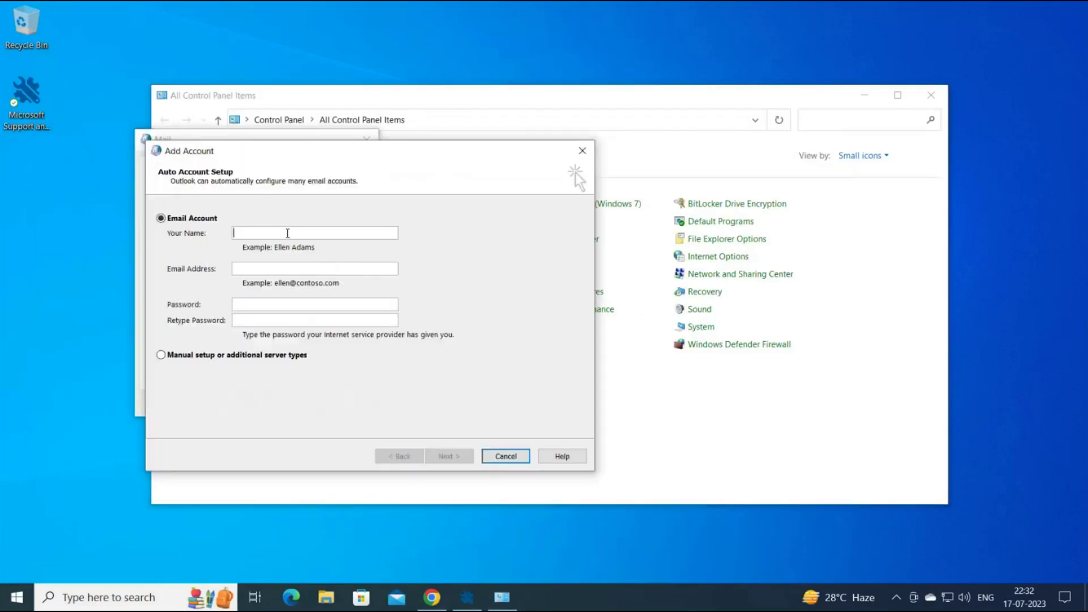
# Enter the account's e-mail address and password for the Test profile.
pyautogui.write('Tes')
pyautogui.write('test')
pyautogui.write('@domain.co')
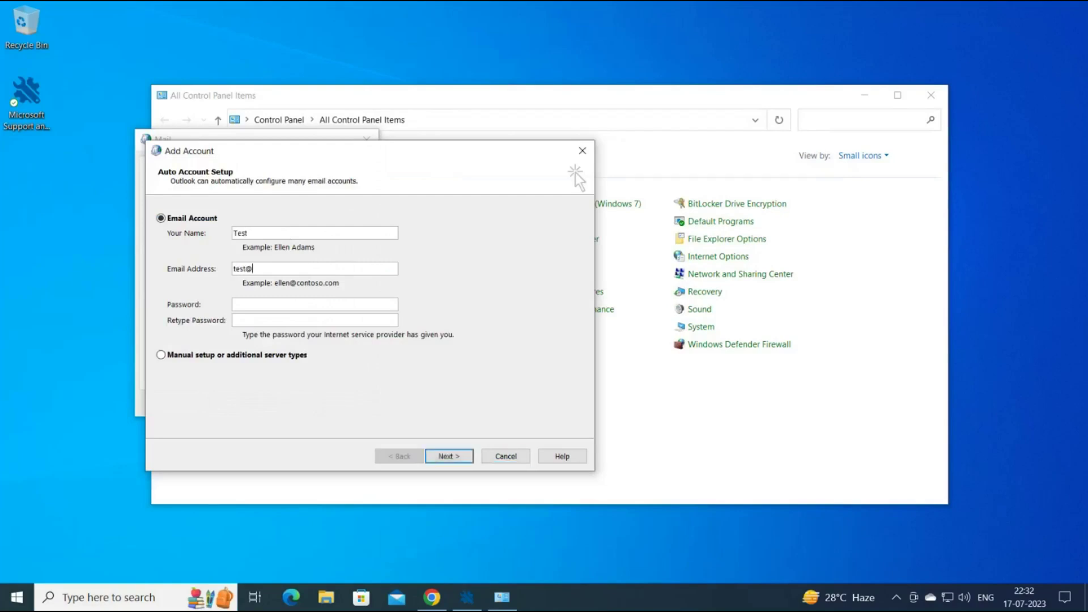
pyautogui.write('m')
pyautogui.press('Tab')
pyautogui.write('testtest')
pyautogui.hotkey('ctrl', 'a')
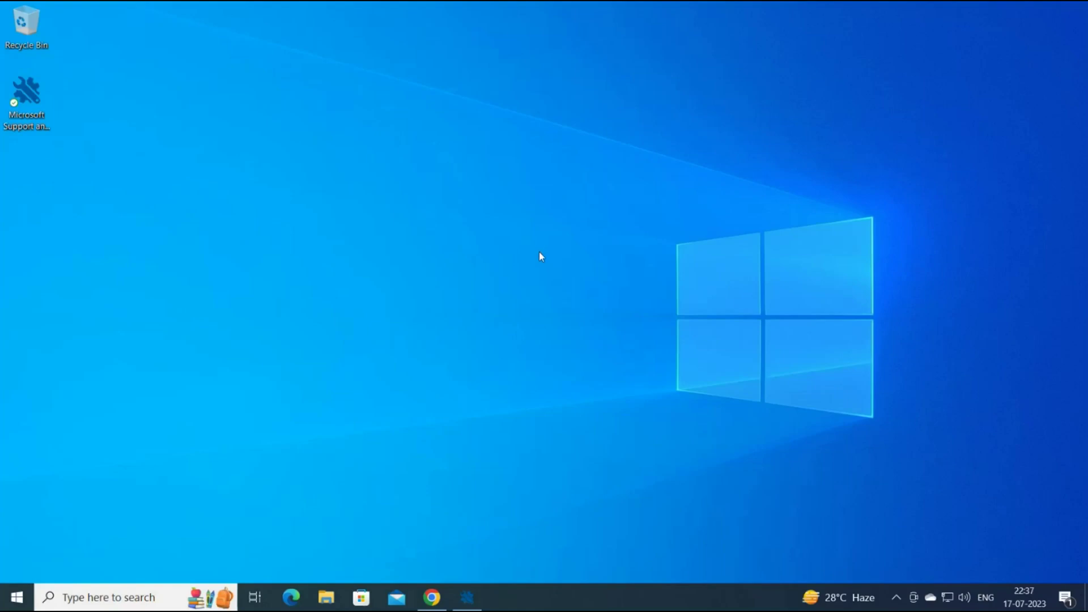
# Bring back the admin center and open Health > Service health.
pyautogui.click(433, 597)
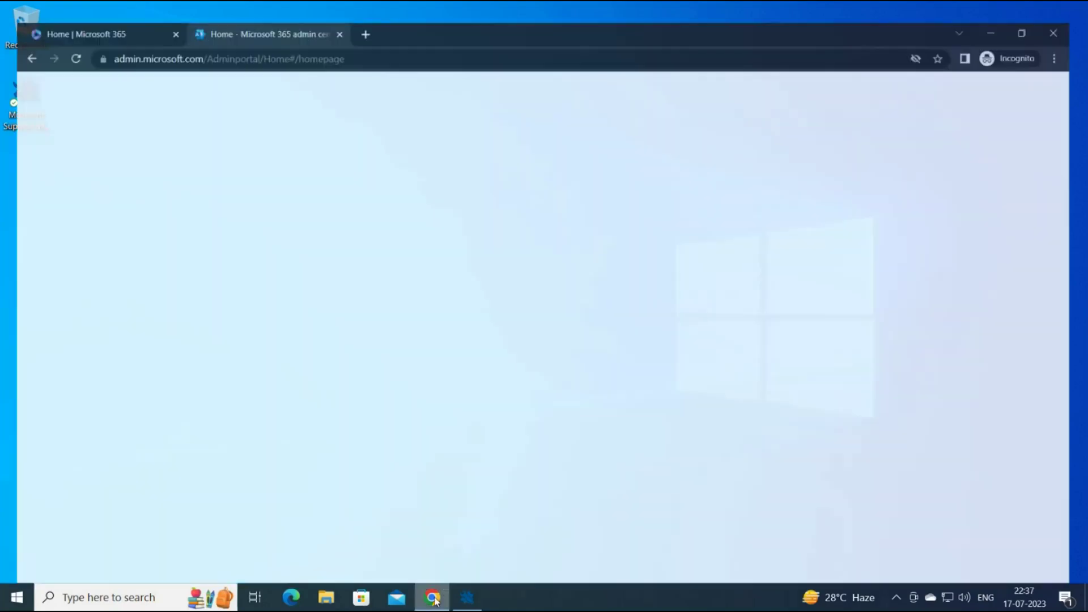
pyautogui.click(81, 439)
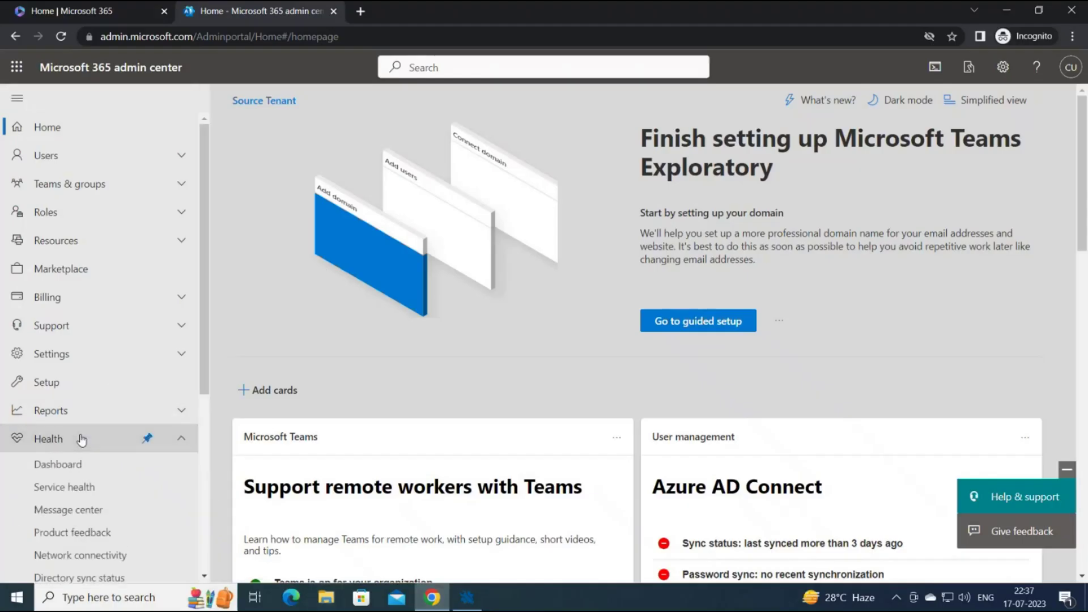
pyautogui.click(86, 488)
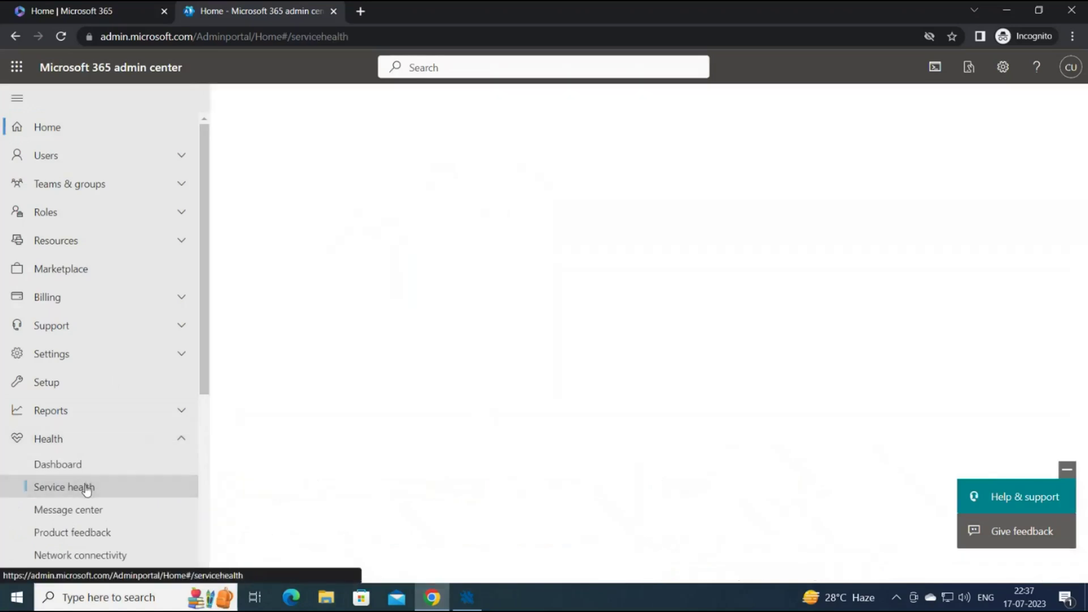
pyautogui.scroll(-1, 320, 453)
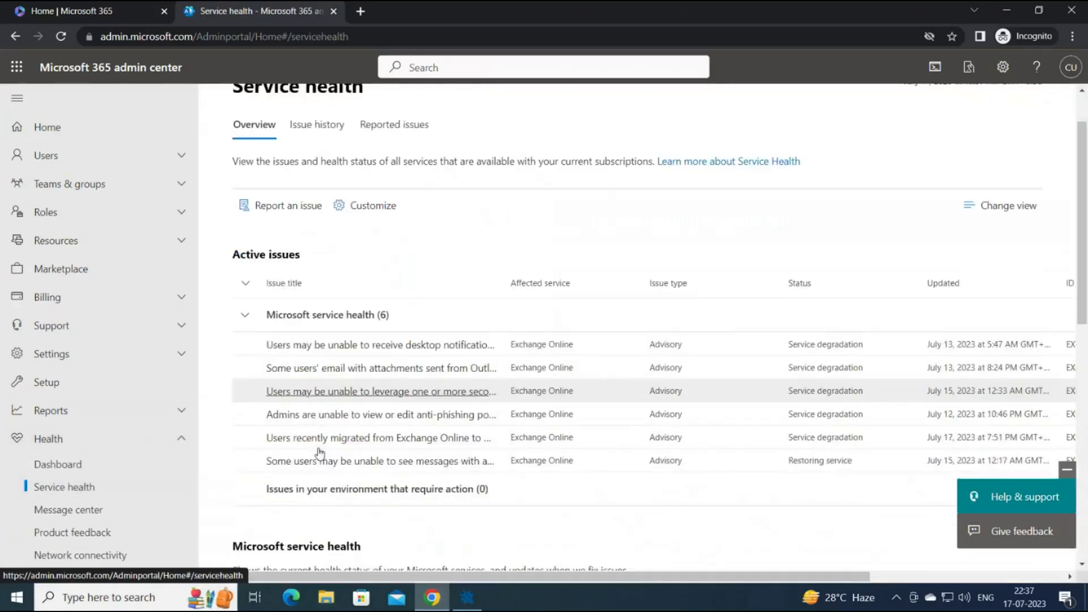
pyautogui.scroll(-1, 320, 454)
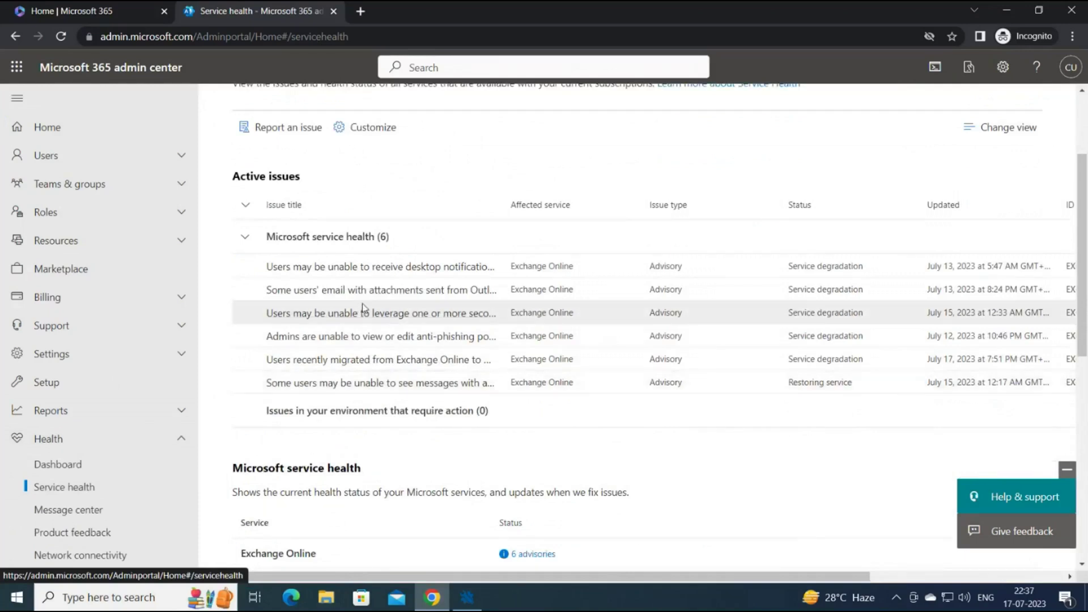
# Read the Exchange Online desktop-notifications advisory details, then close them.
pyautogui.click(351, 267)
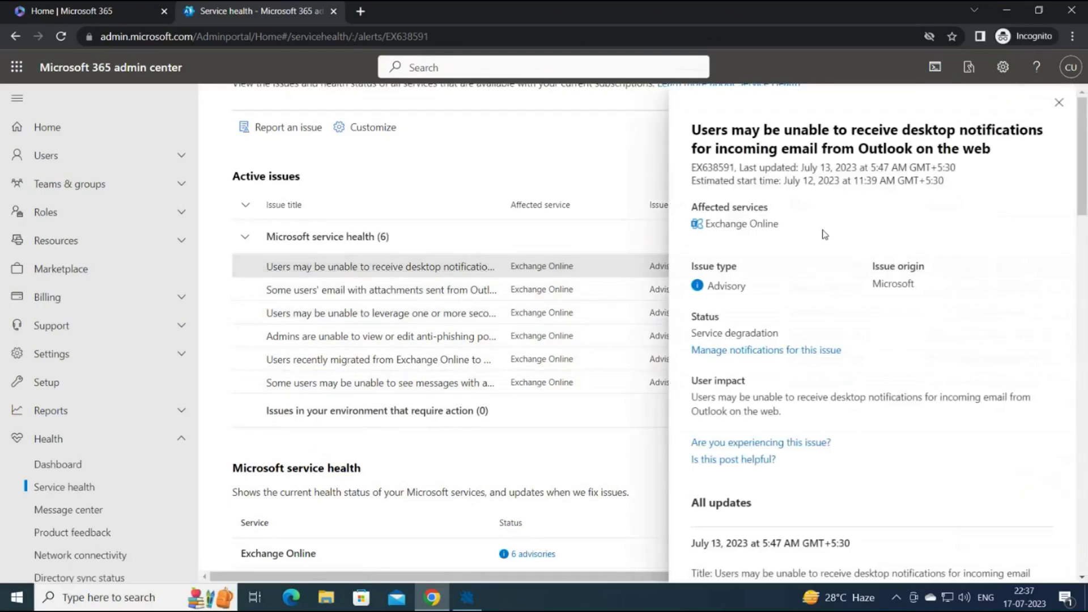
pyautogui.scroll(-3, 823, 235)
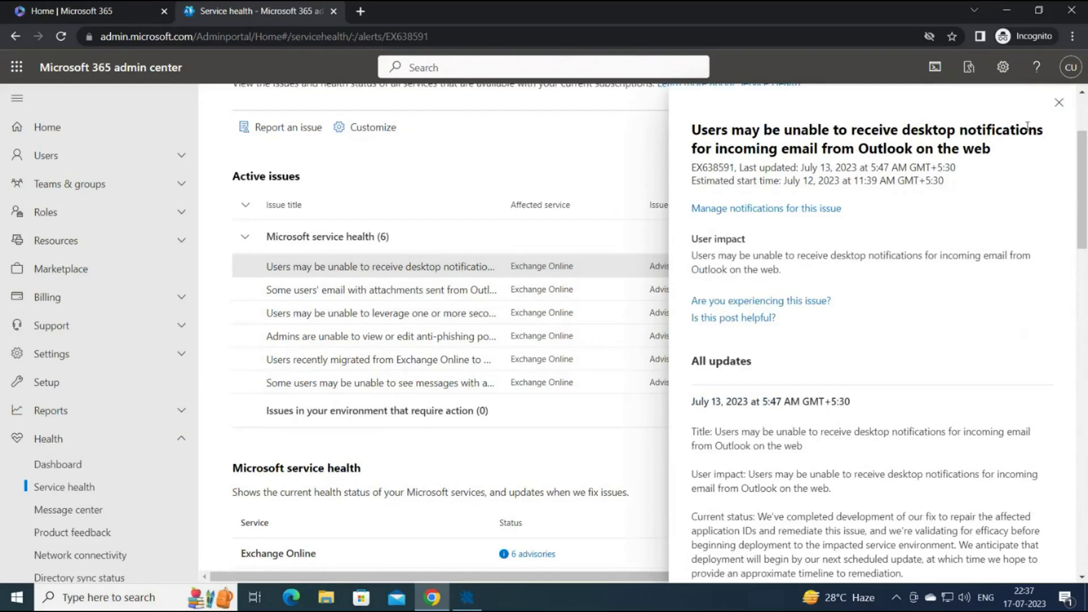
pyautogui.click(1059, 103)
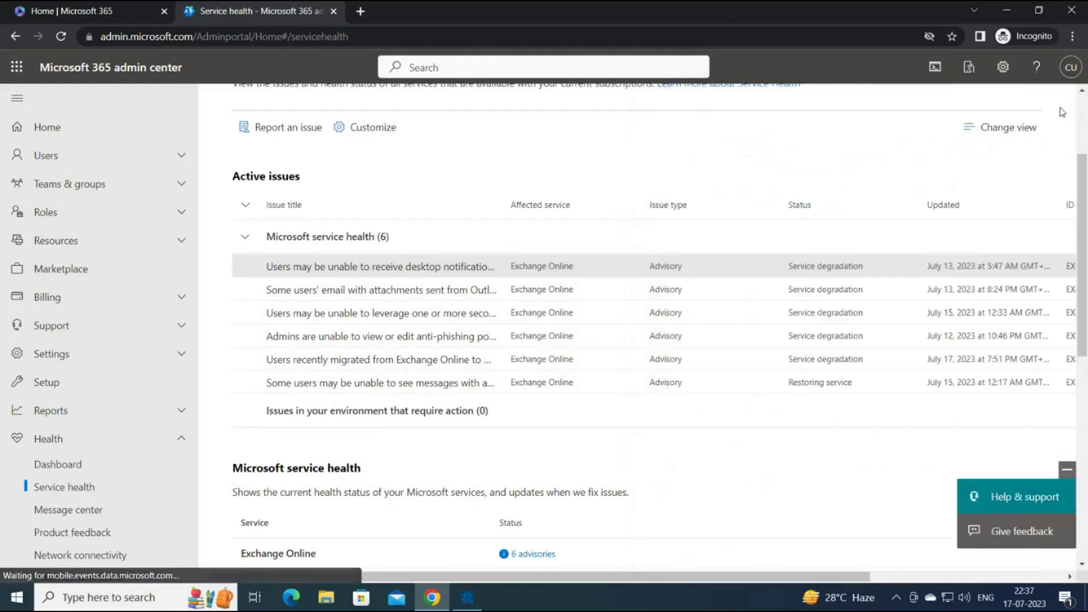
pyautogui.scroll(3, 603, 214)
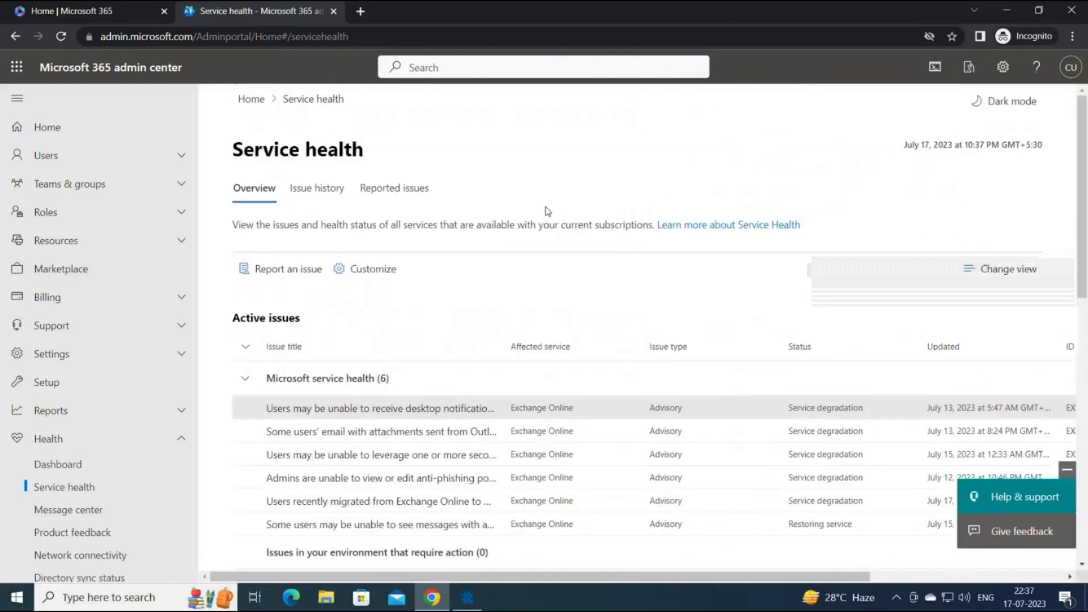
# Load outlook.office.com in a new browser tab.
pyautogui.click(360, 11)
pyautogui.write('ou')
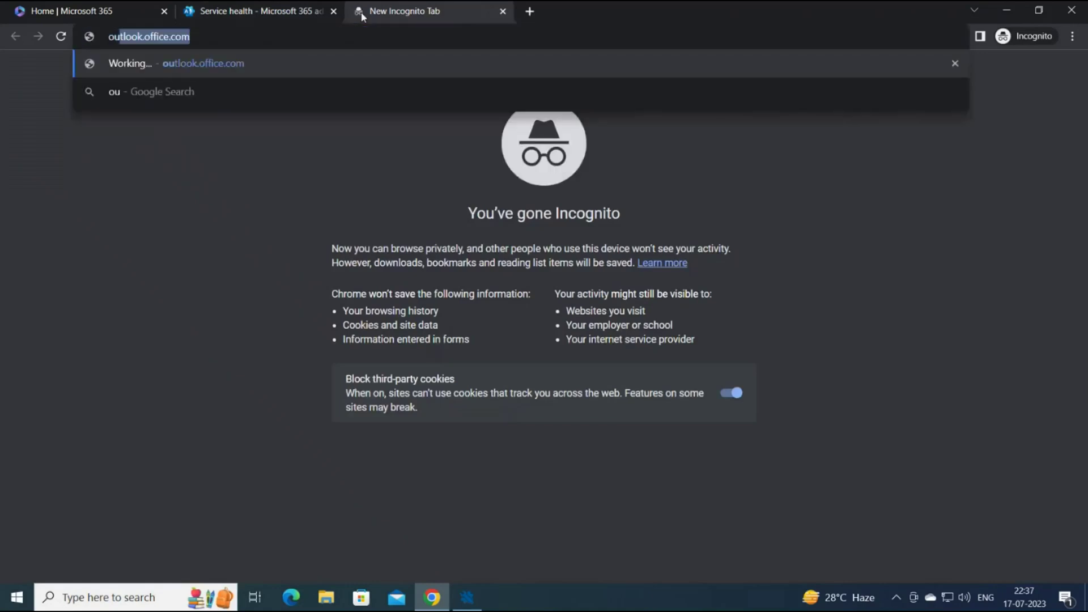
pyautogui.write('tlook.off')
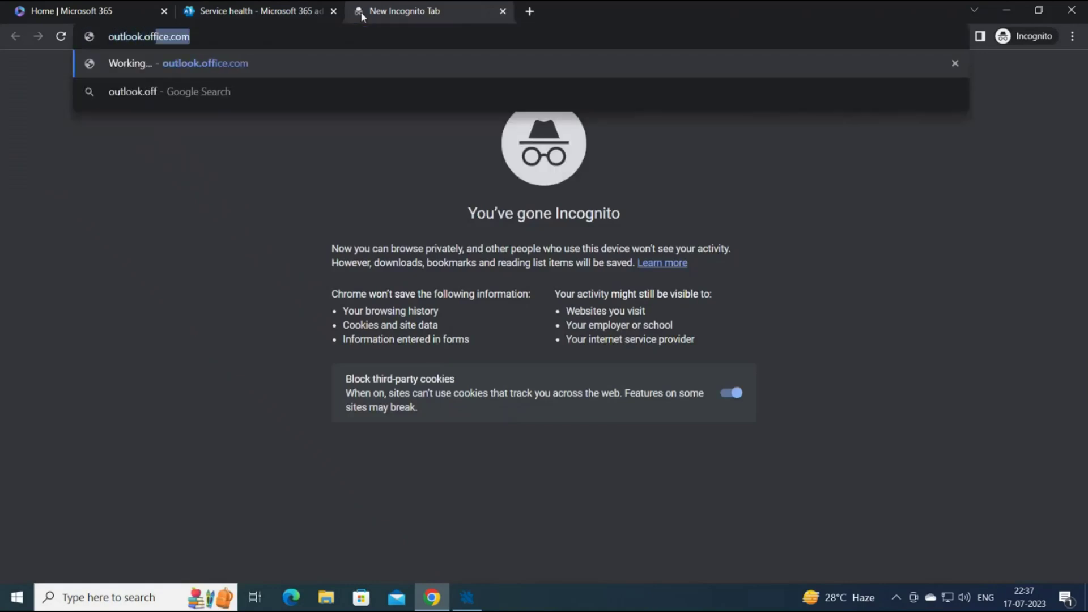
pyautogui.write('ice.com')
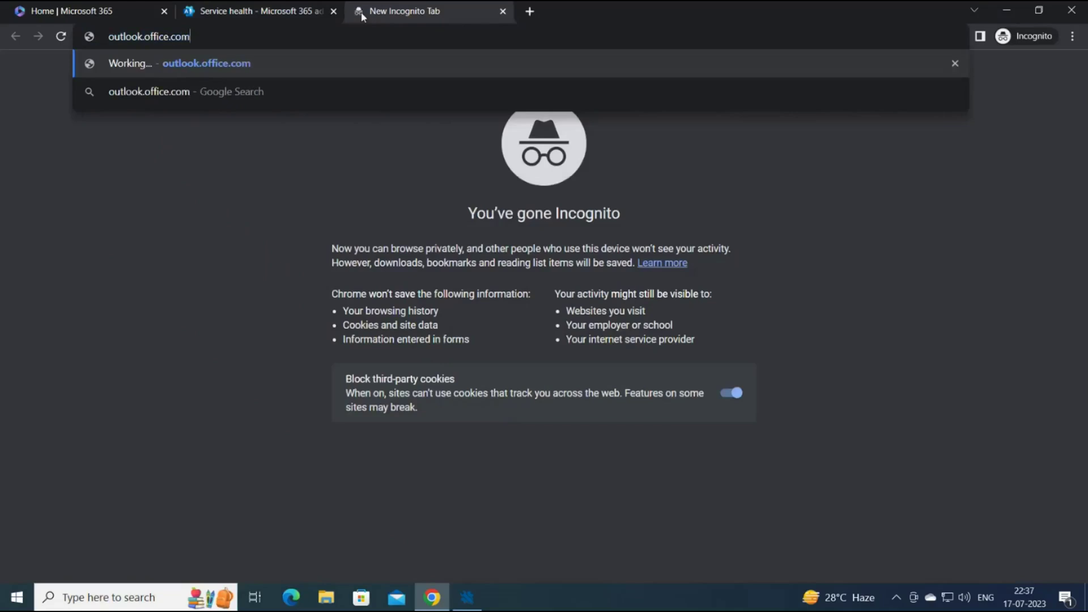
pyautogui.press('Return')
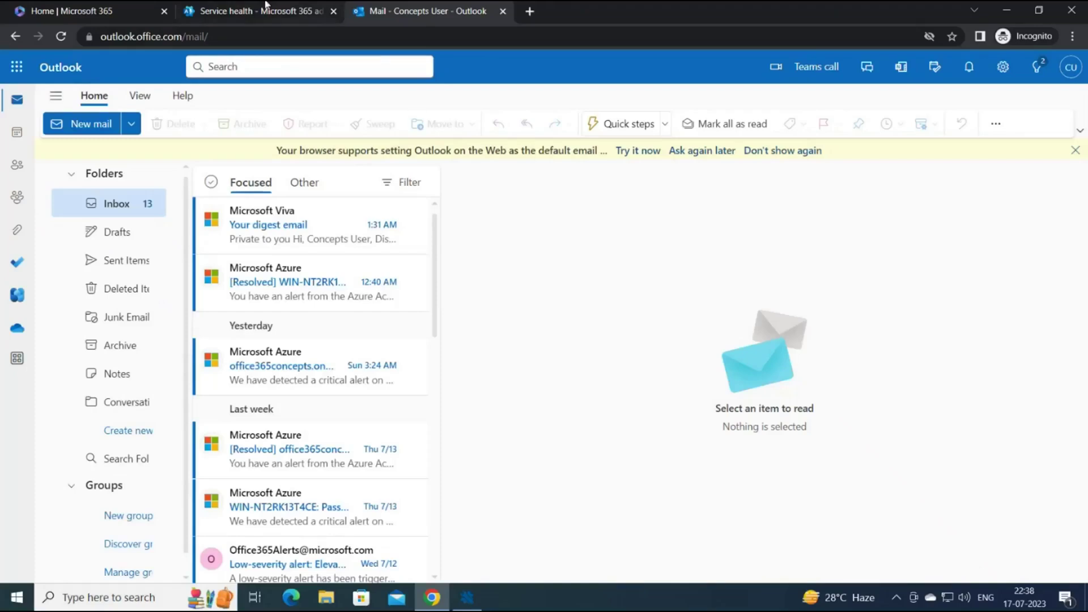
# Open Billing > Your products to check the Microsoft Teams Exploratory Trial subscription.
pyautogui.click(245, 18)
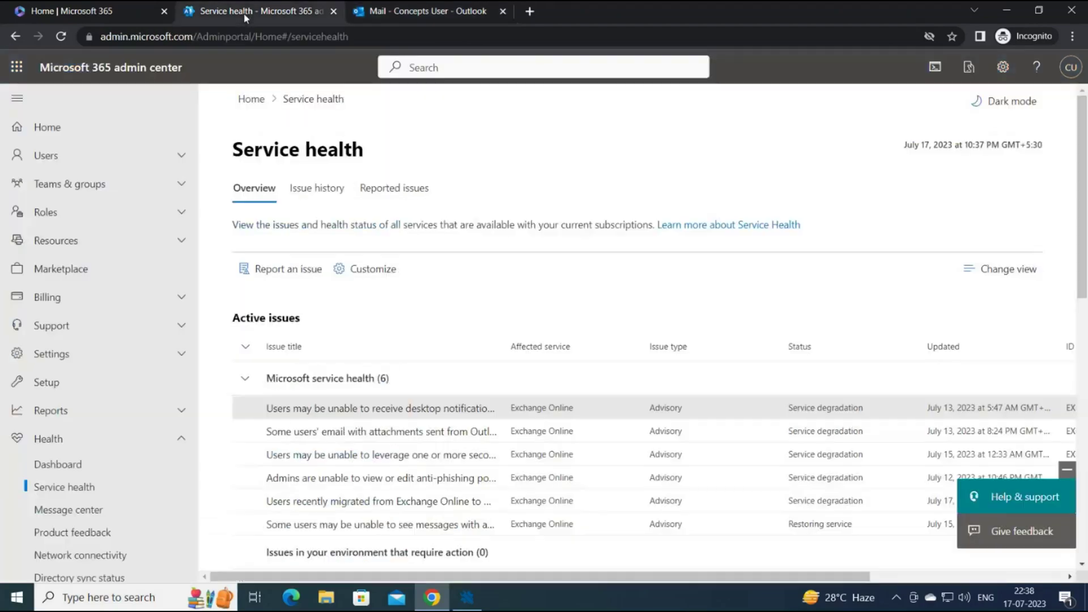
pyautogui.scroll(-3, 99, 297)
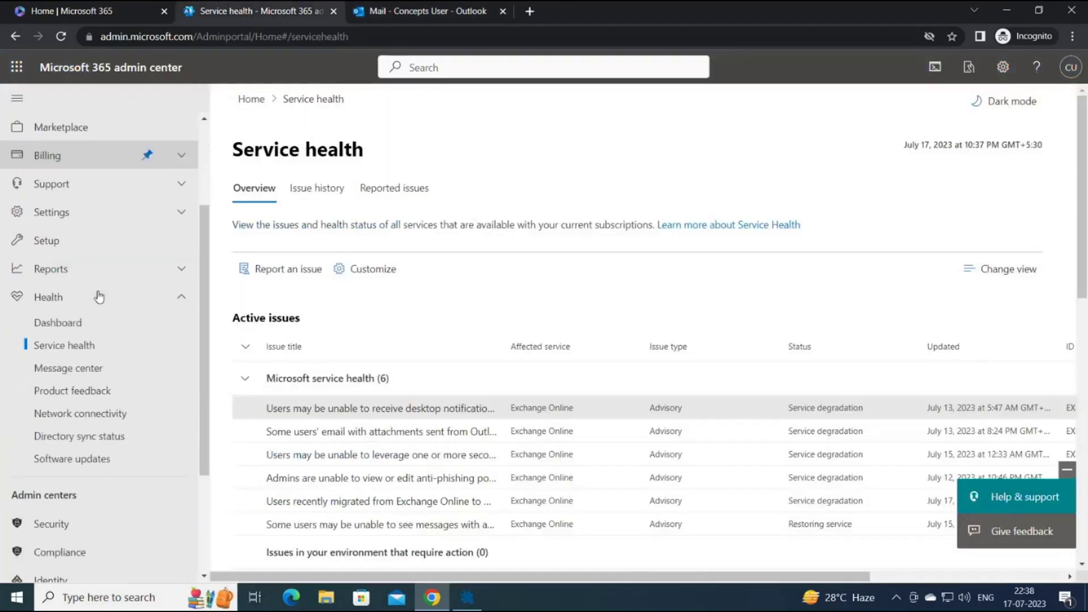
pyautogui.click(71, 163)
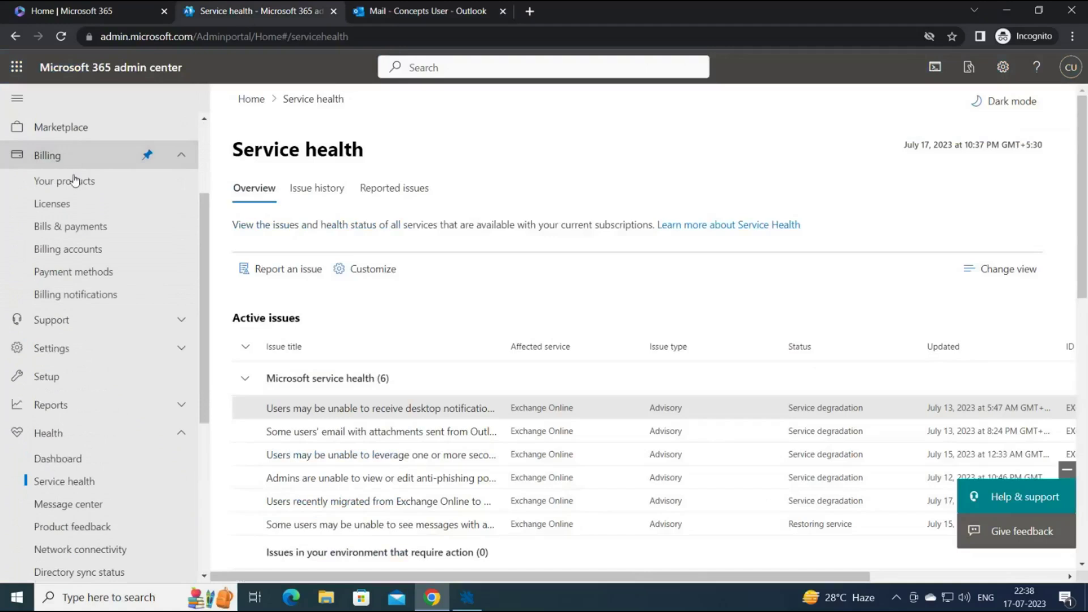
pyautogui.click(77, 181)
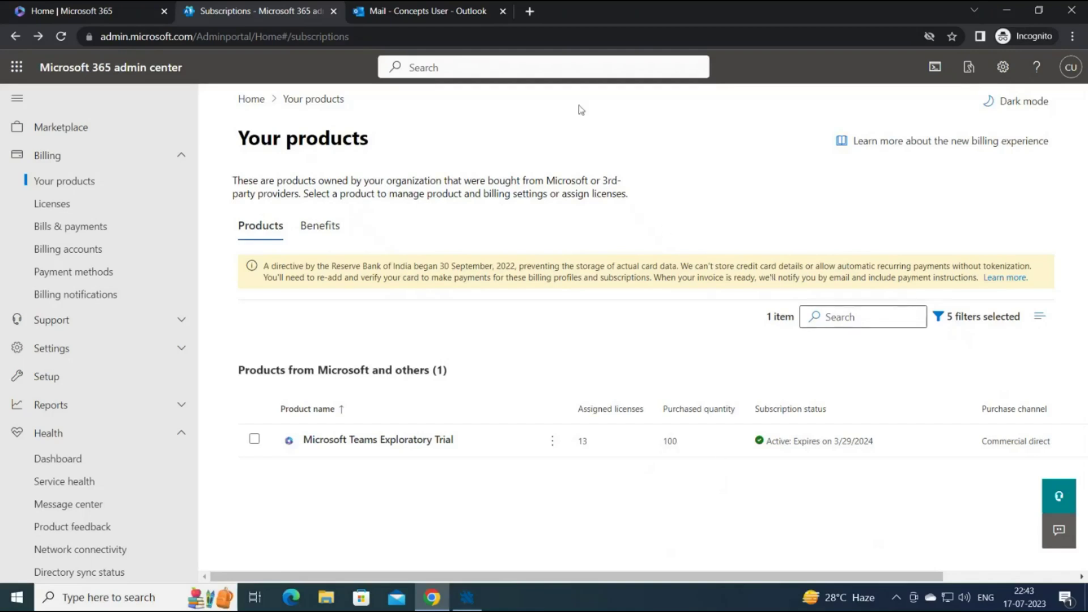
# Load the MxToolbox website in a new tab.
pyautogui.click(529, 12)
pyautogui.write('mx')
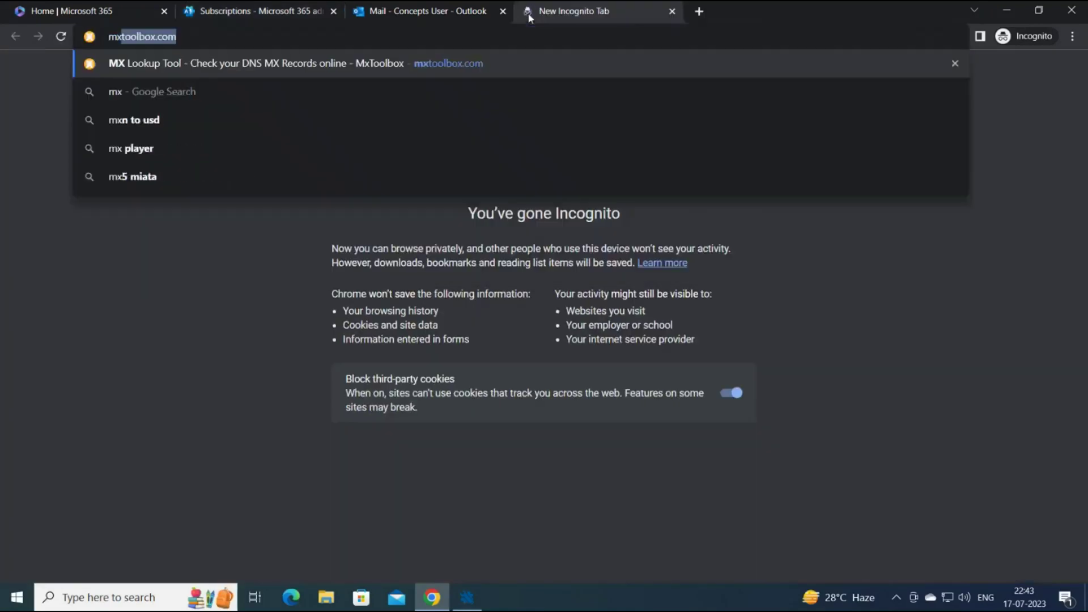
pyautogui.write('toolbox')
pyautogui.press('Return')
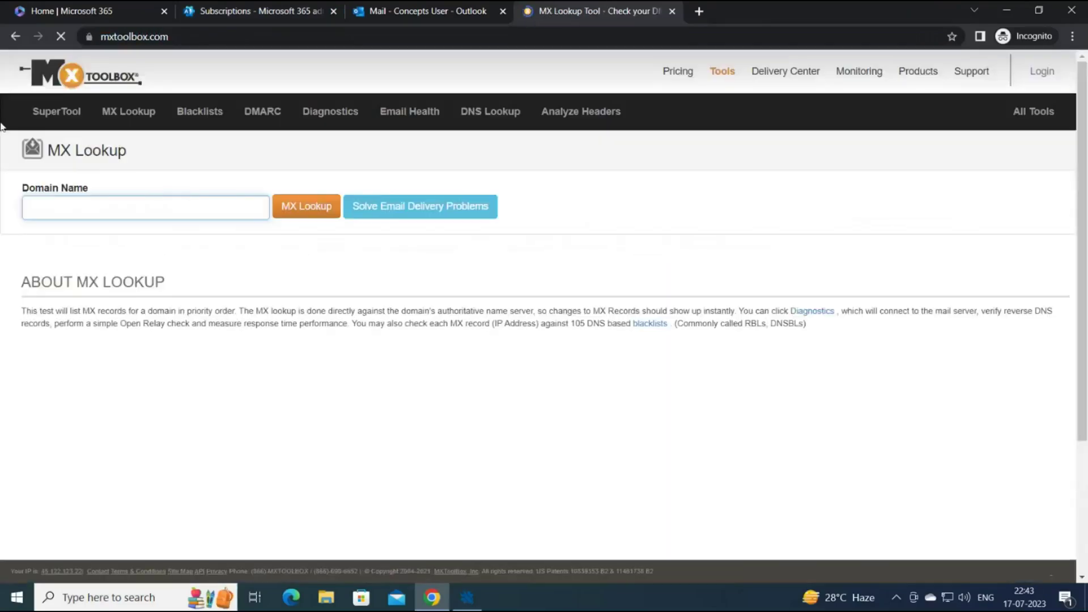
# Run an MX lookup on autodiscover.office365concepts.com.
pyautogui.click(87, 205)
pyautogui.write('a')
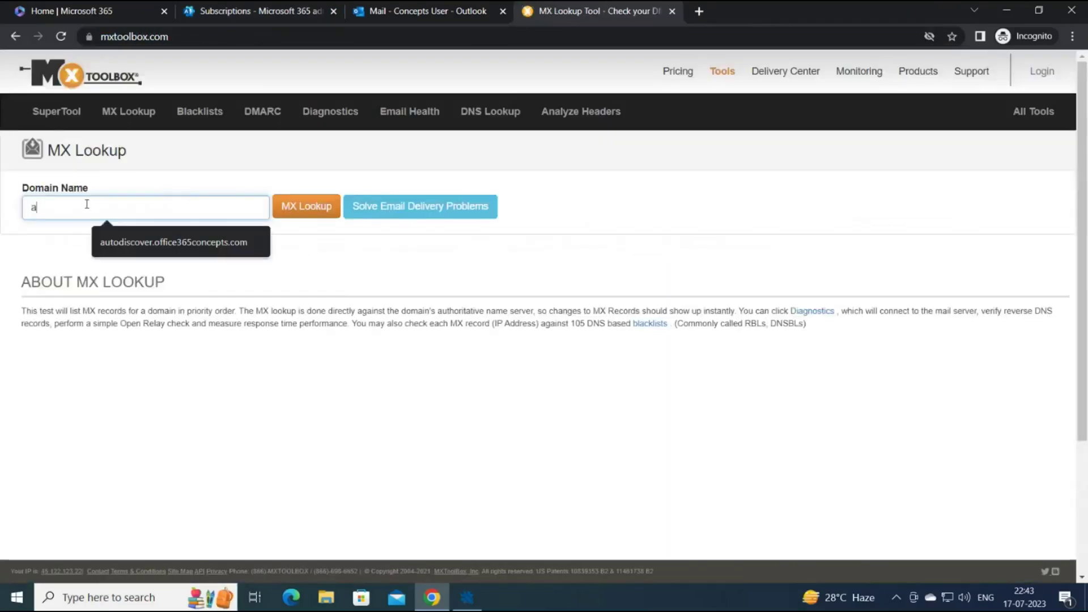
pyautogui.write('utodiscover')
pyautogui.press('Down')
pyautogui.press('Return')
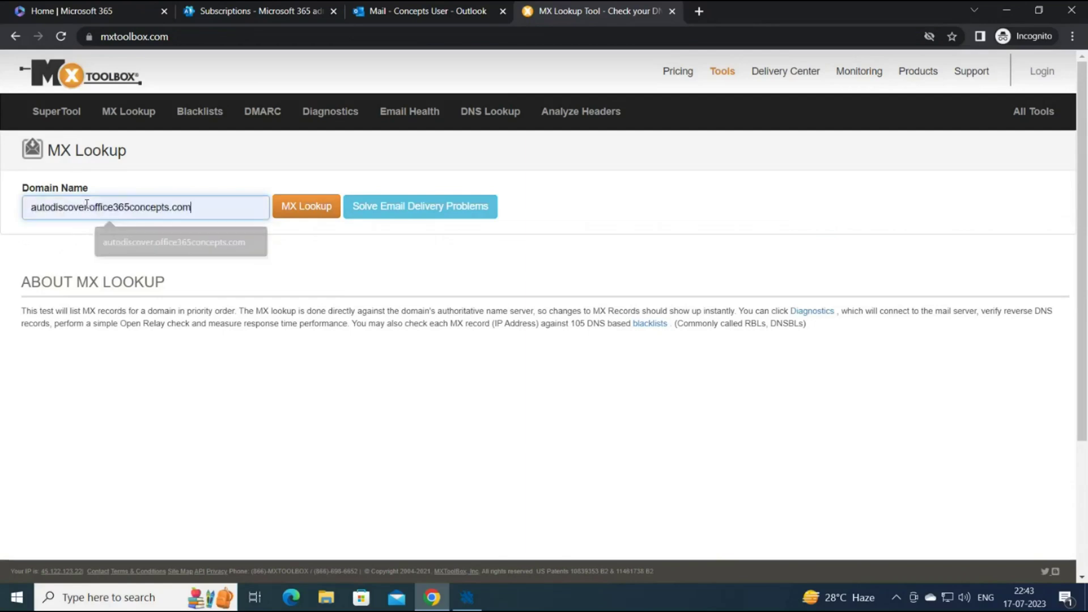
pyautogui.click(288, 211)
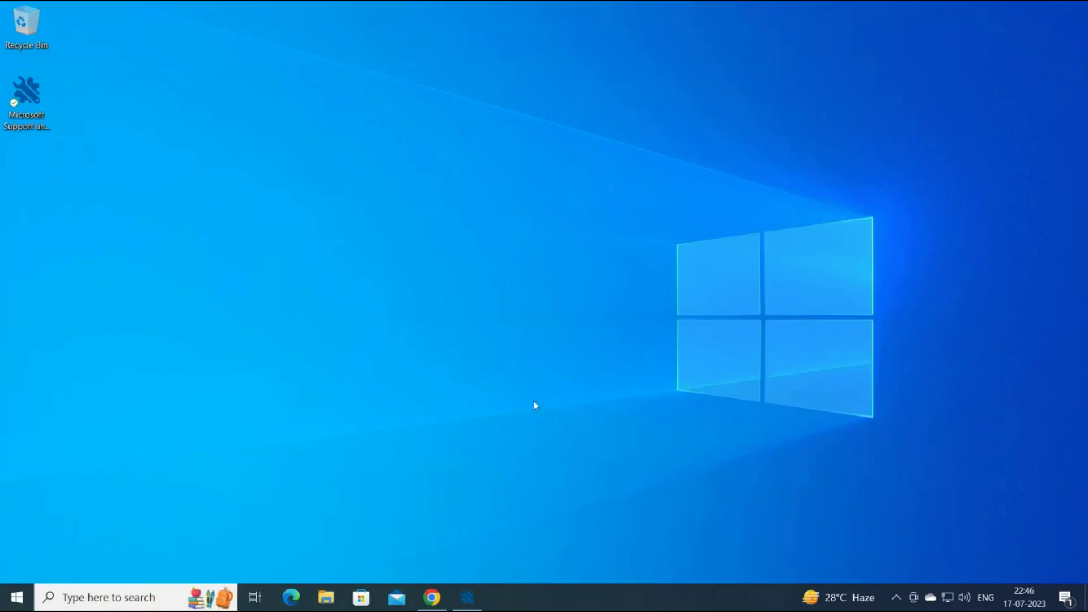
# Restore the browser, glance at the Outlook inbox, and return to Your products.
pyautogui.click(432, 598)
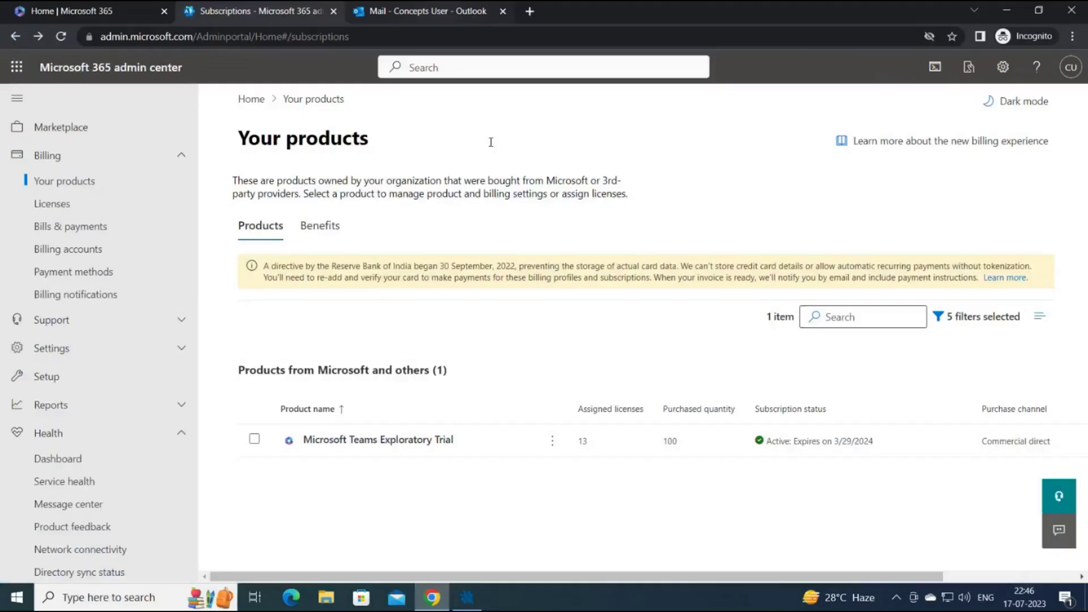
pyautogui.click(427, 21)
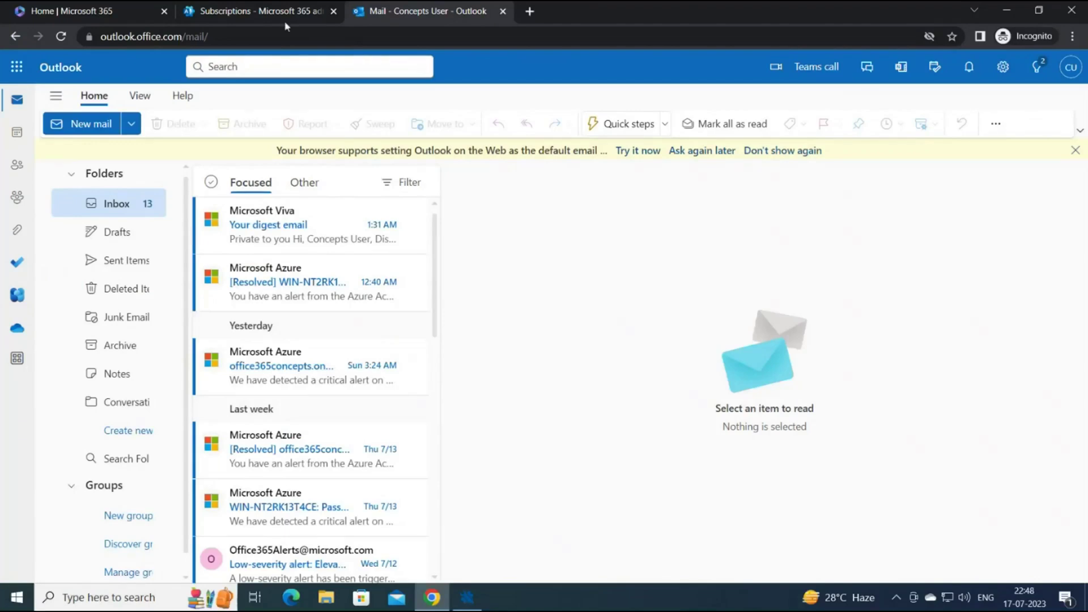
pyautogui.click(256, 10)
# Open Users > Active users, then switch to the Outlook web inbox tab.
pyautogui.scroll(3, 85, 182)
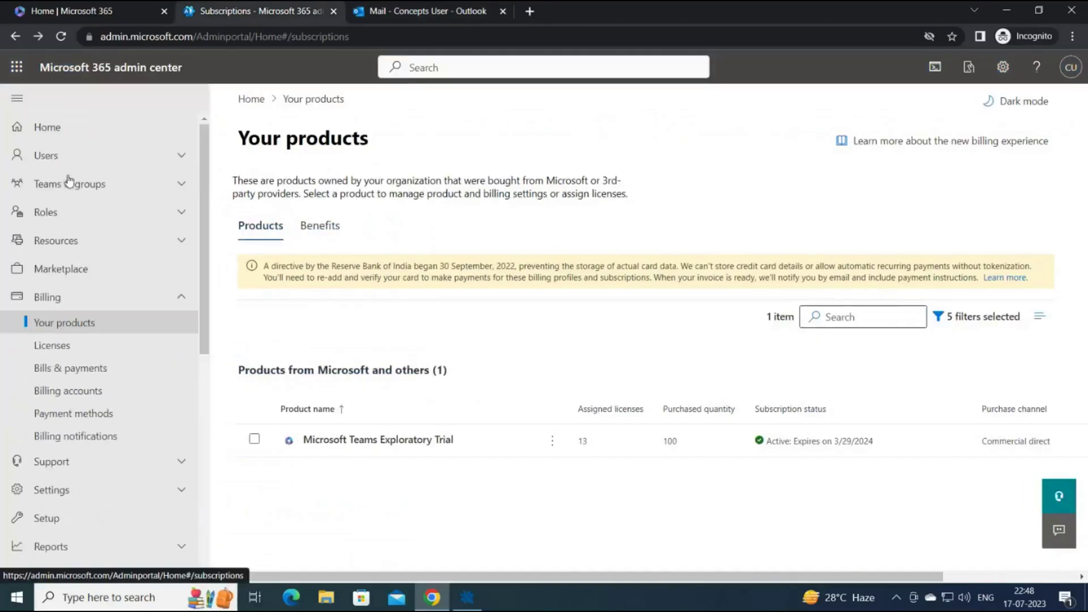
pyautogui.click(72, 164)
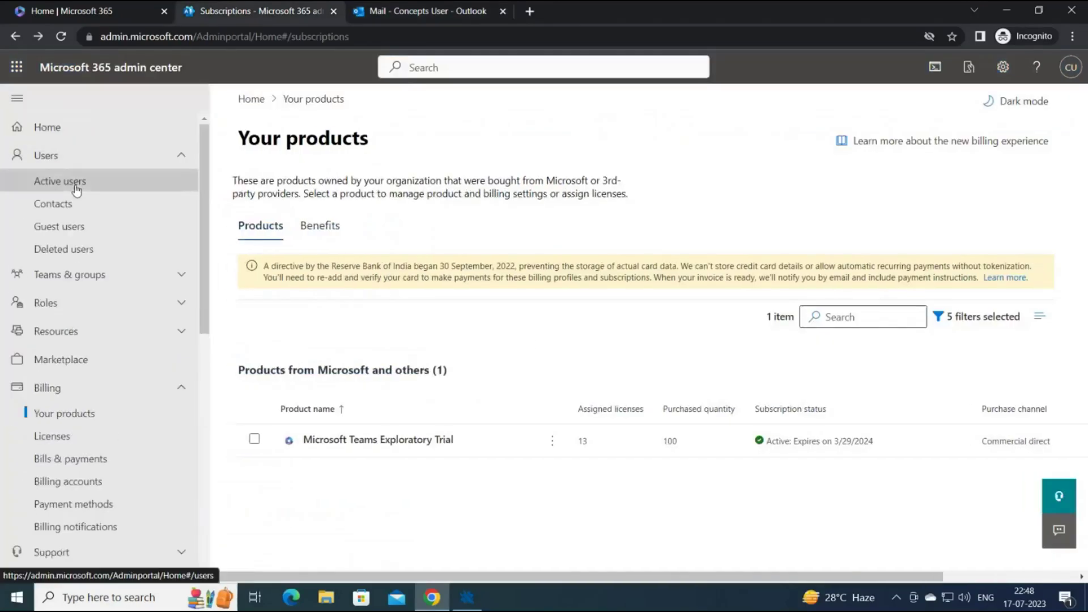
pyautogui.click(72, 180)
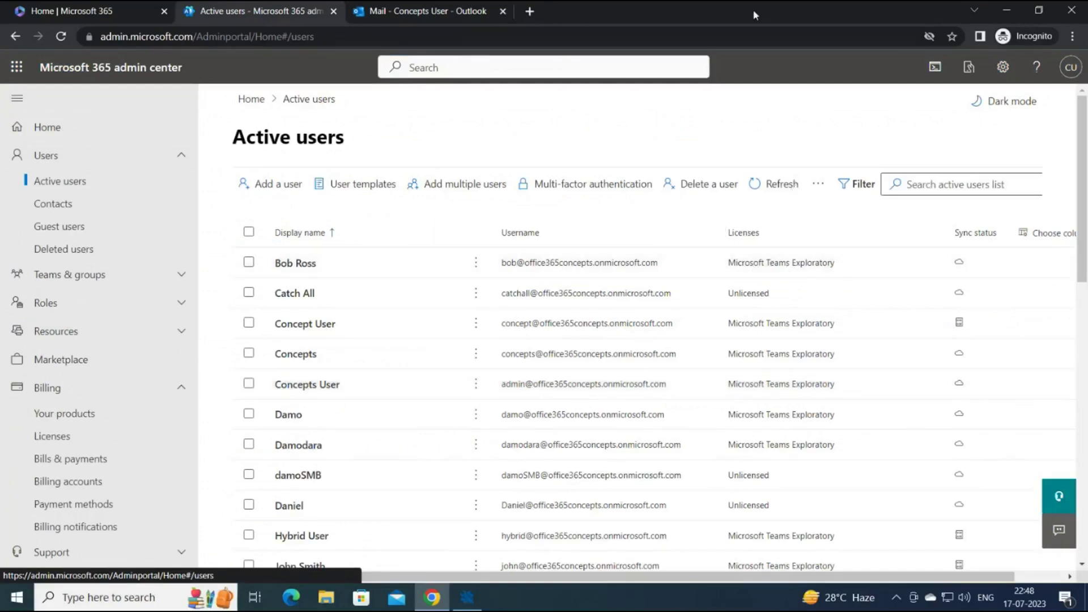
pyautogui.click(486, 17)
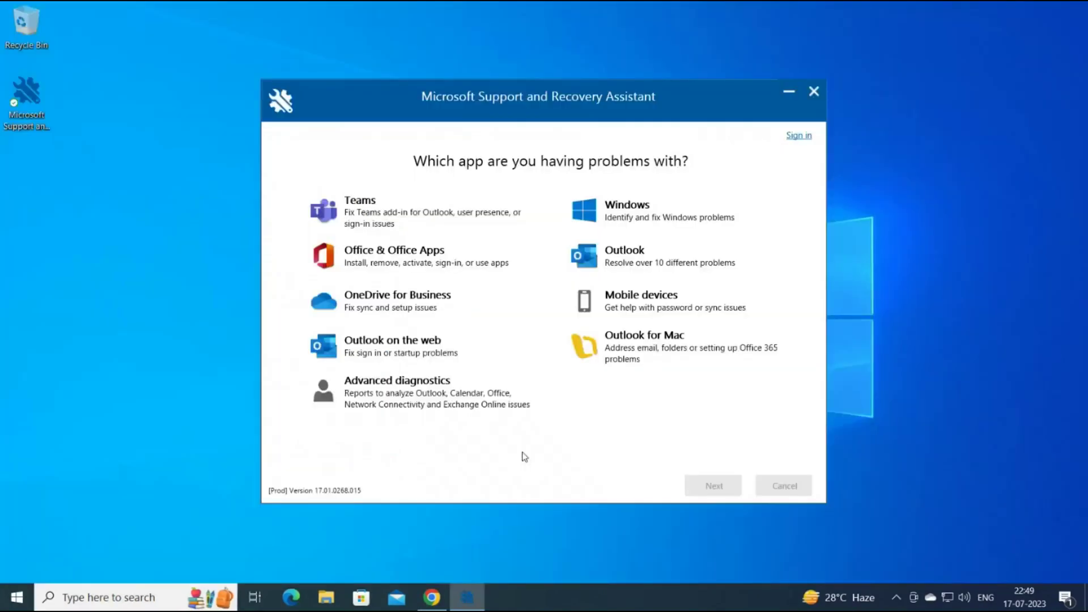
# Run SaRA for Outlook with 'I need help setting up my Office 365 email in Outlook' on this machine.
pyautogui.click(621, 270)
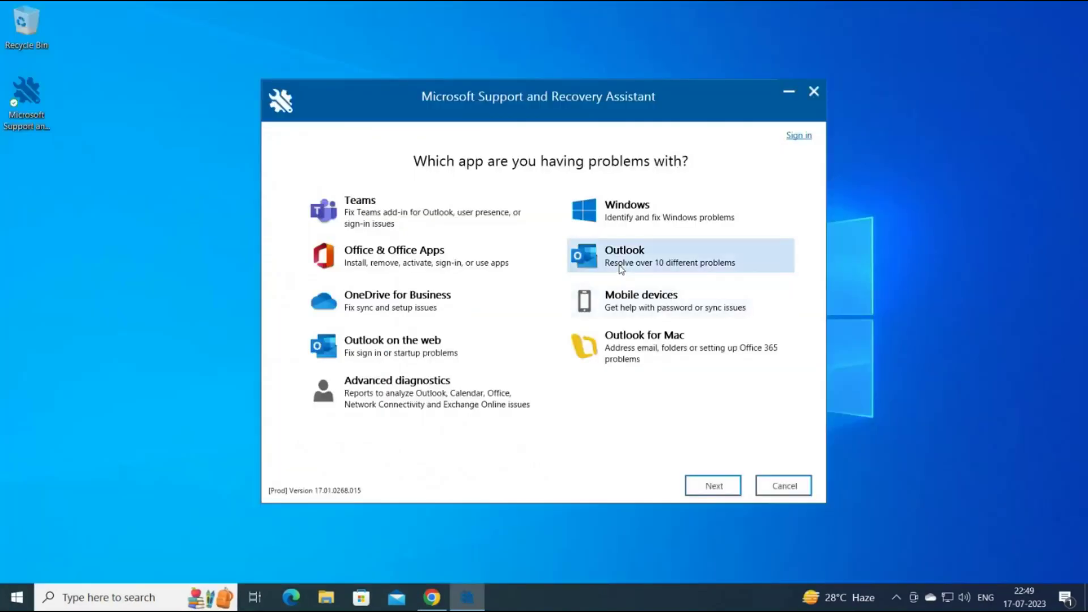
pyautogui.click(705, 494)
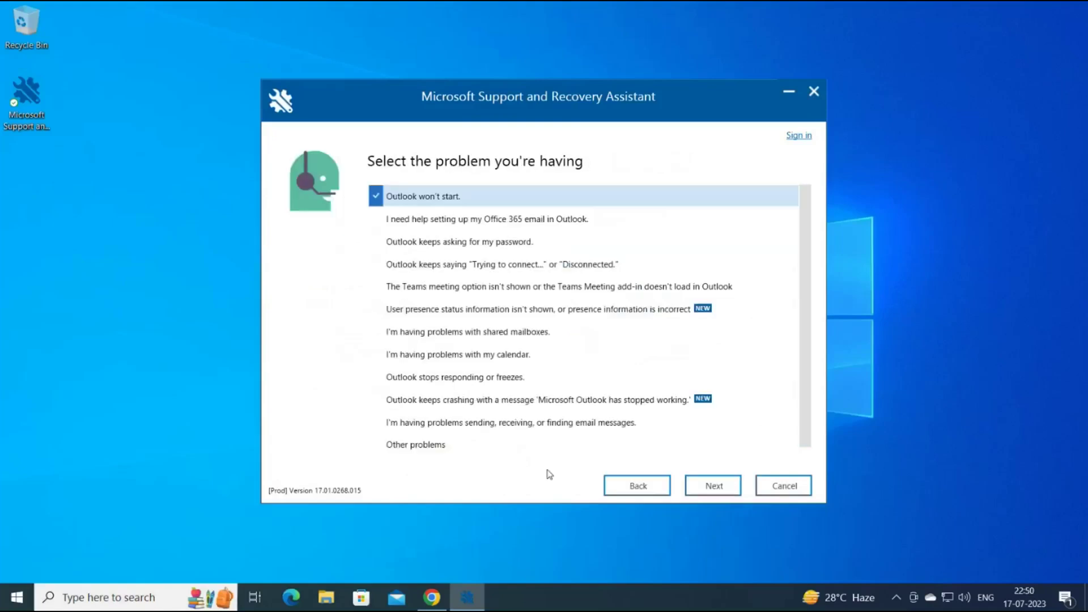
pyautogui.click(424, 227)
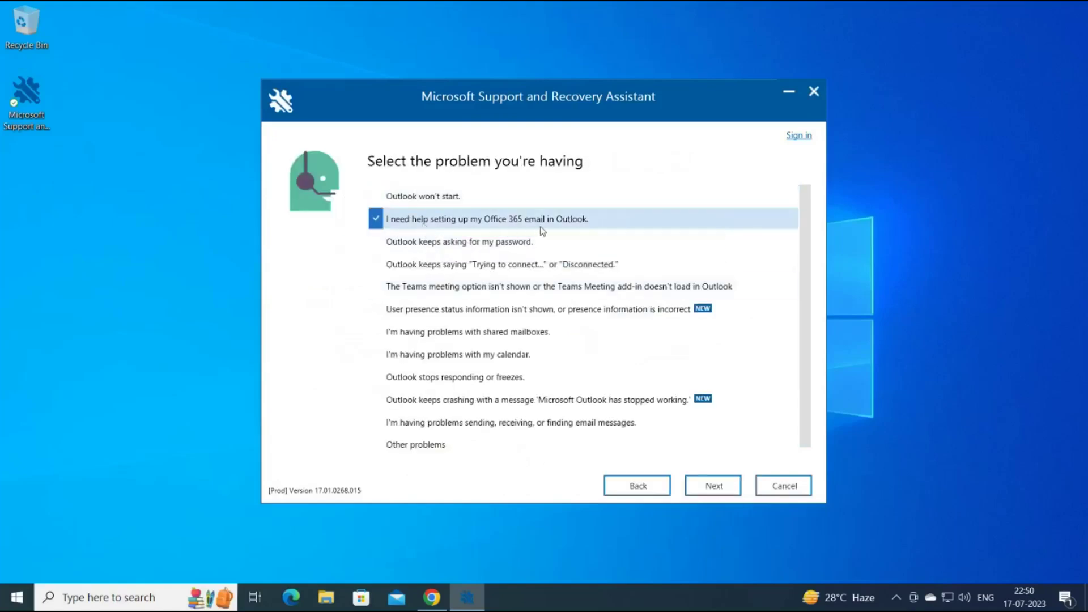
pyautogui.click(696, 487)
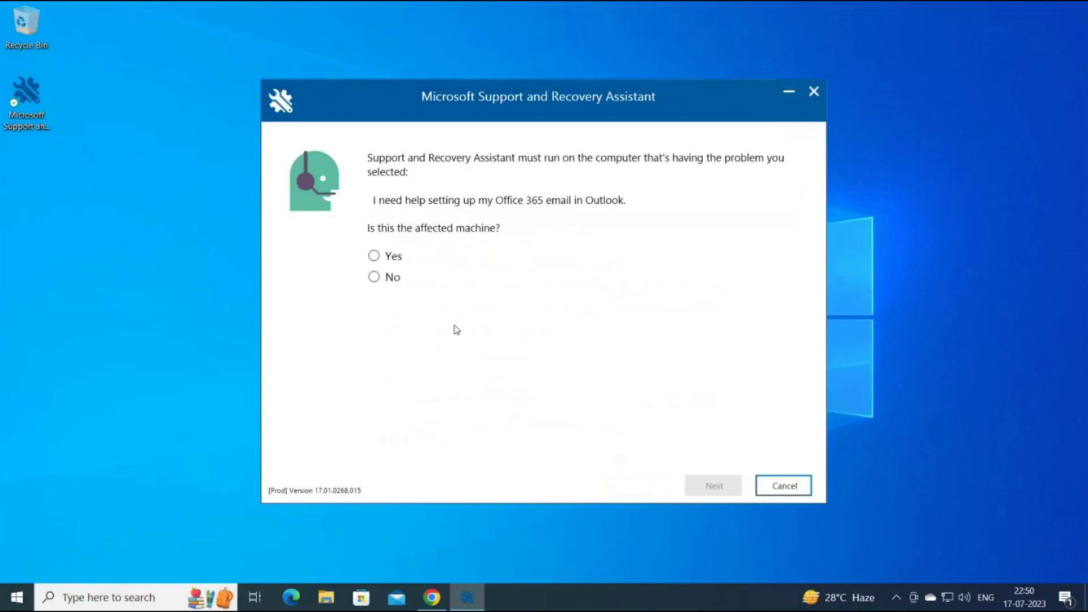
pyautogui.click(374, 256)
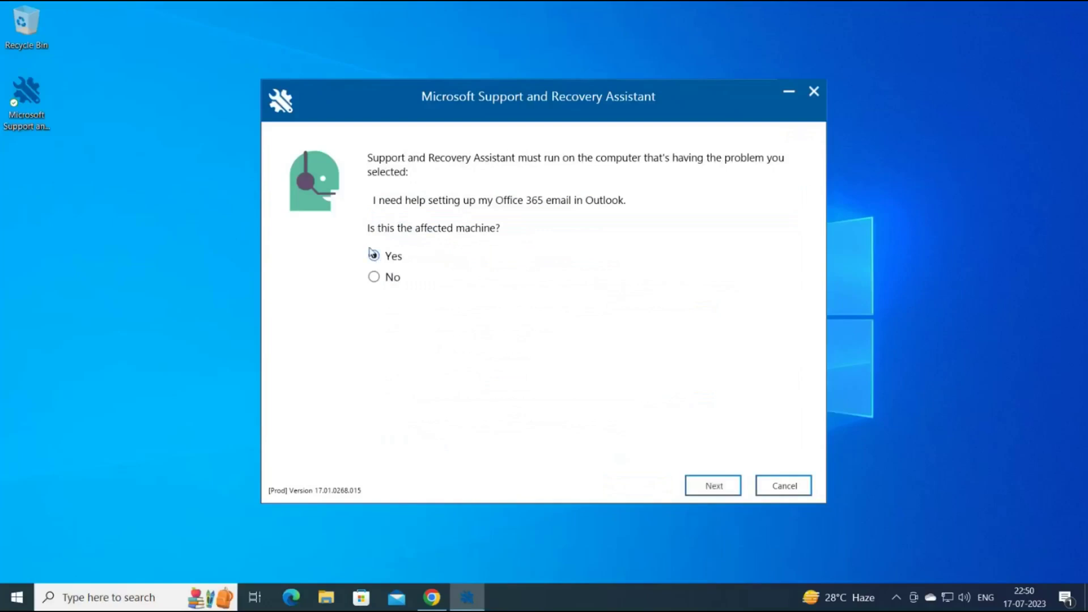
pyautogui.click(703, 486)
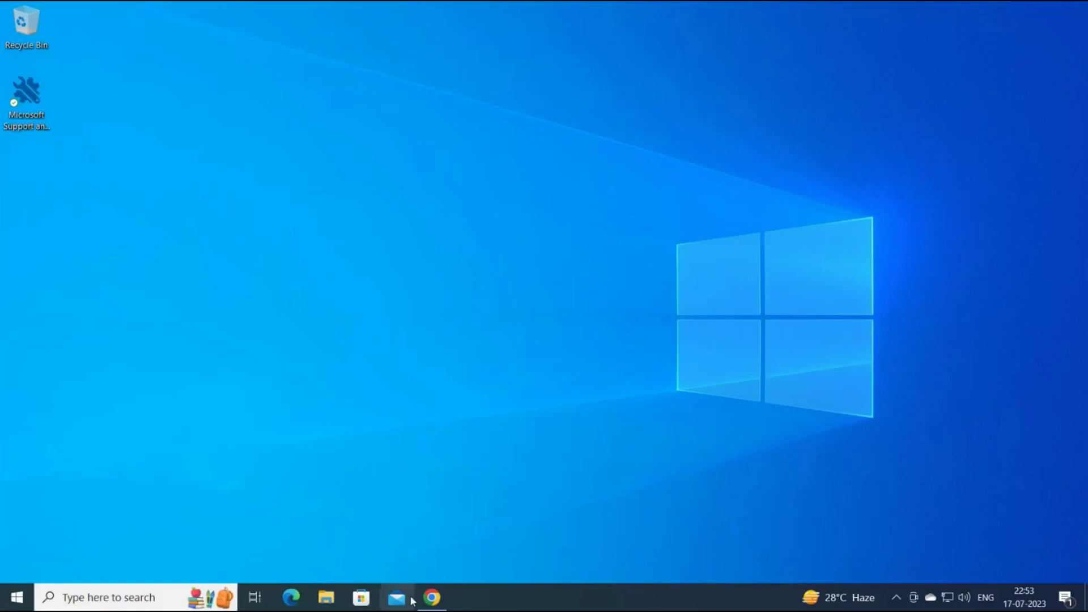
# Run the Remote Connectivity Analyzer's Outlook Connectivity test, then return to Active users.
pyautogui.click(432, 597)
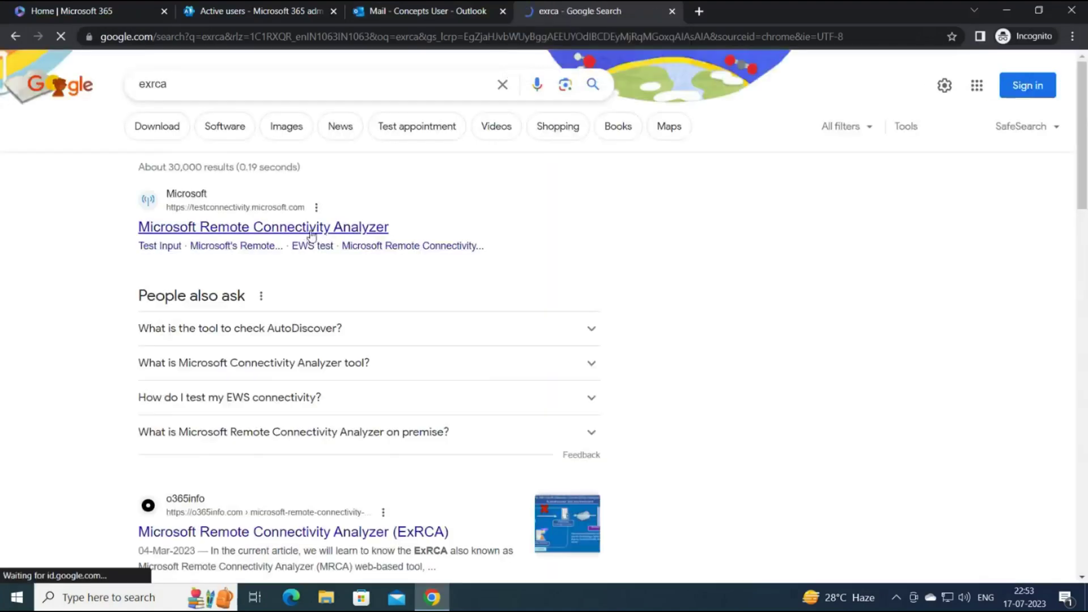
pyautogui.click(310, 230)
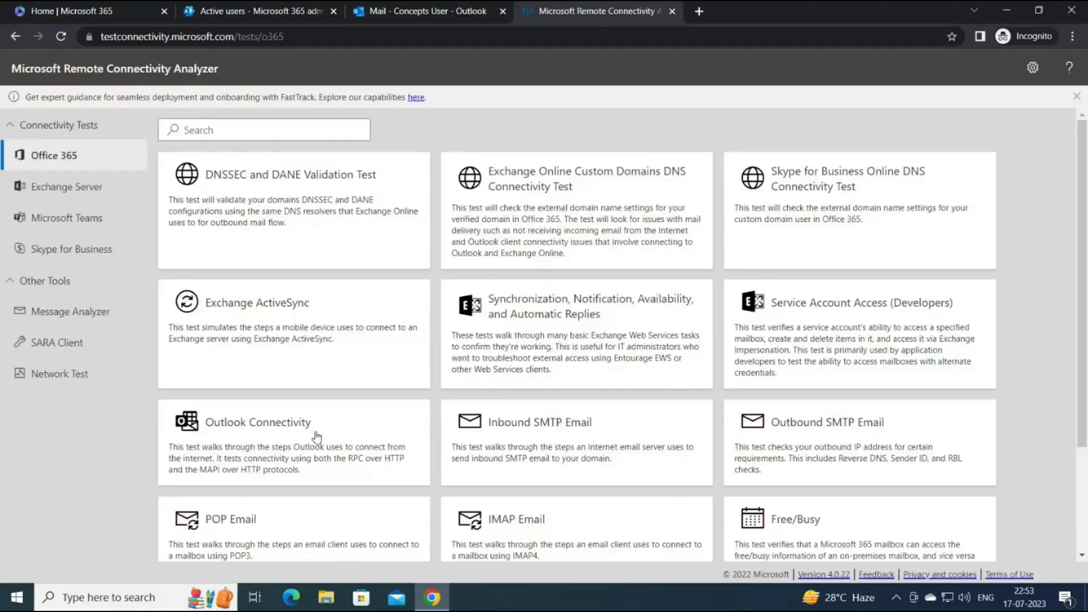
pyautogui.click(297, 439)
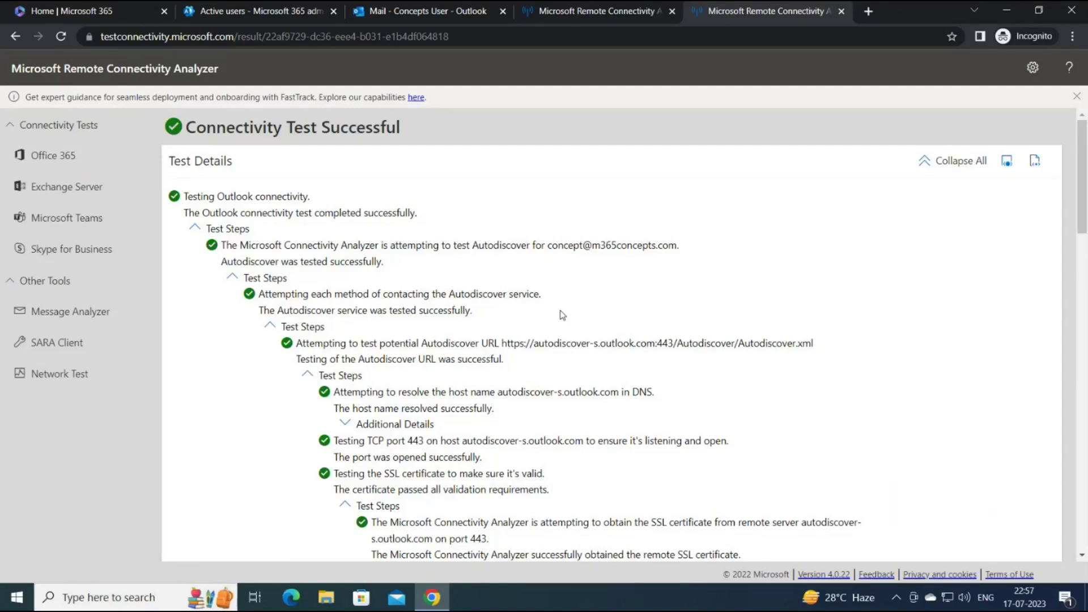
pyautogui.click(274, 14)
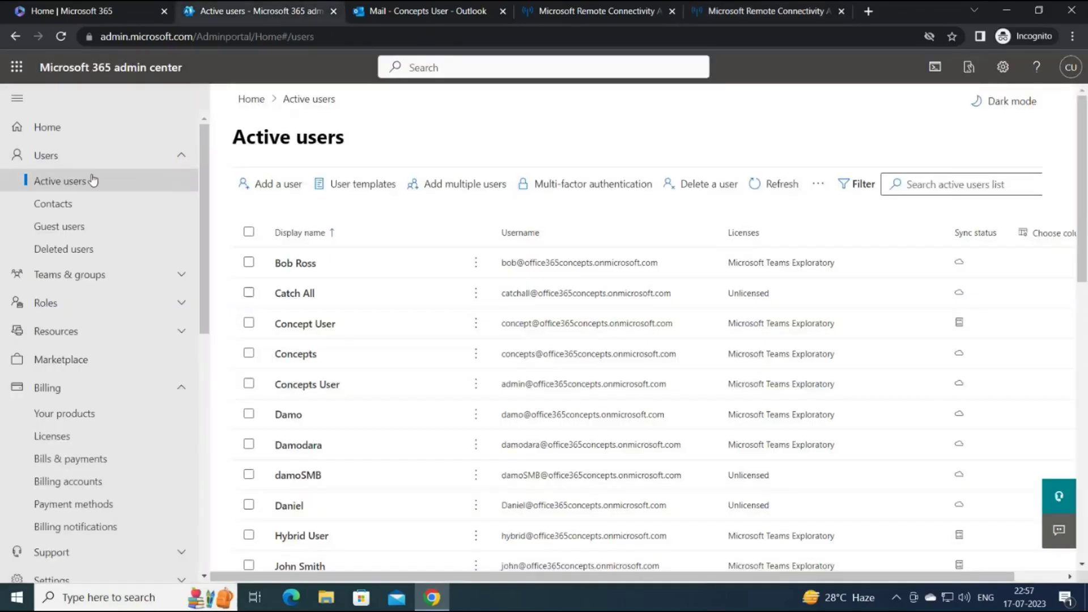
# Open the first user's Mail settings and view Manage email apps.
pyautogui.click(297, 264)
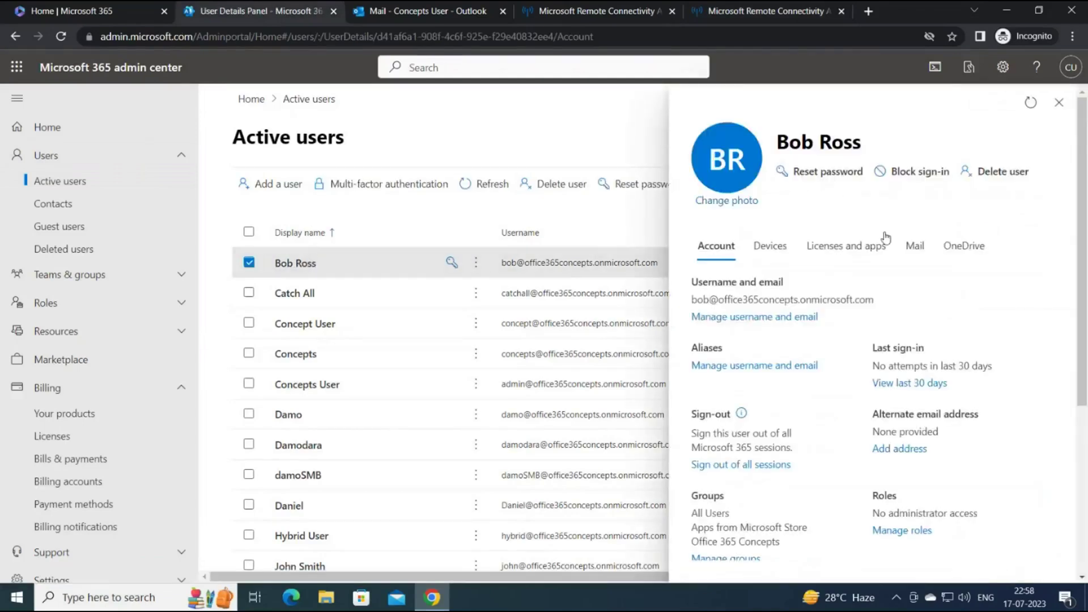
pyautogui.click(925, 253)
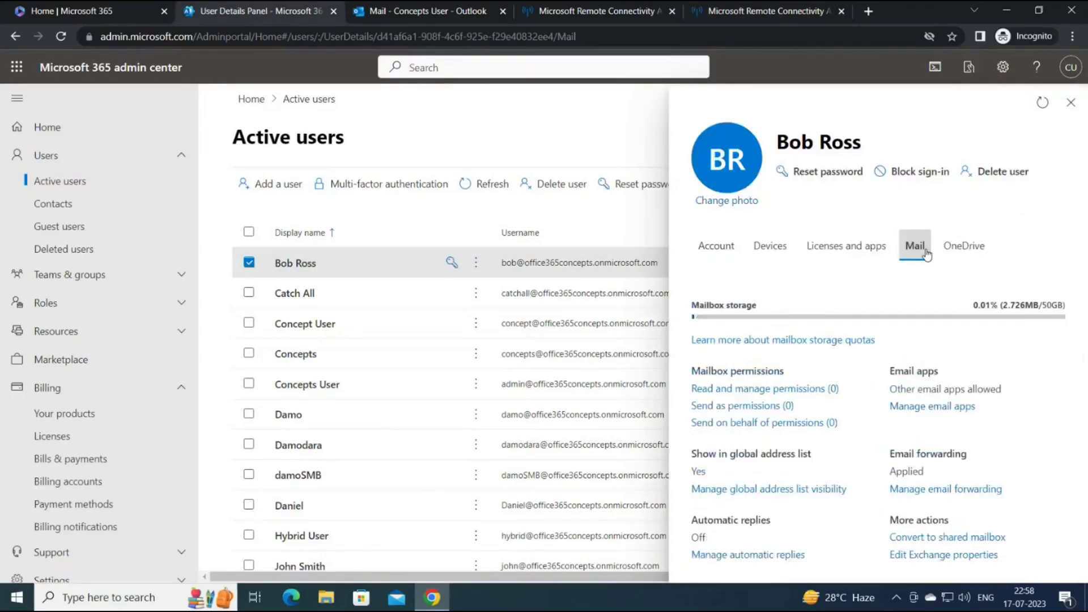
pyautogui.click(927, 409)
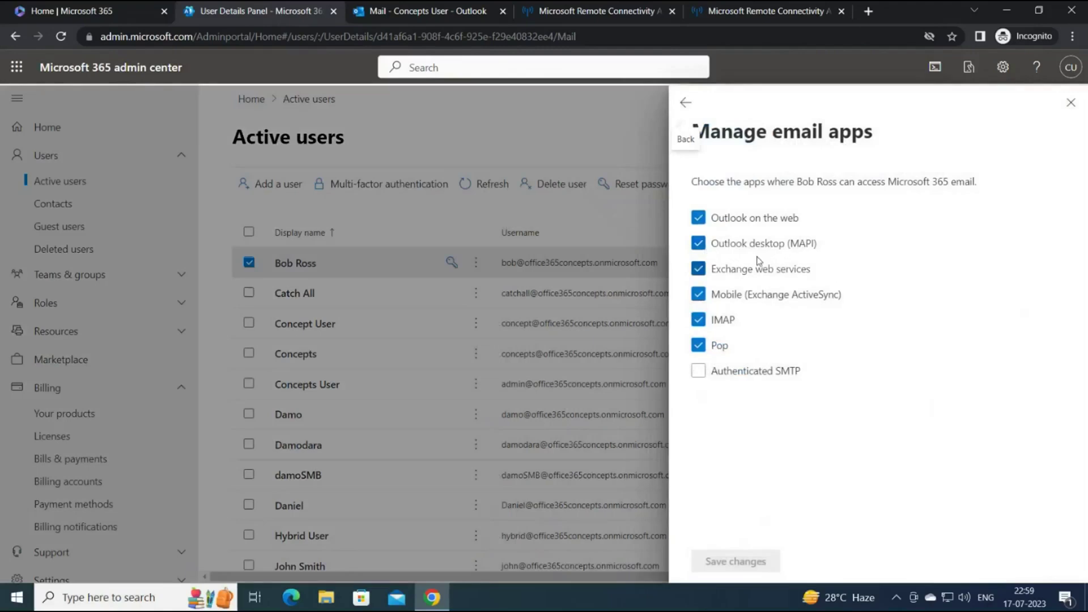
# Launch PowerShell and connect to Exchange Online with Connect-ExchangeOnline.
pyautogui.press('super')
pyautogui.write('powershell')
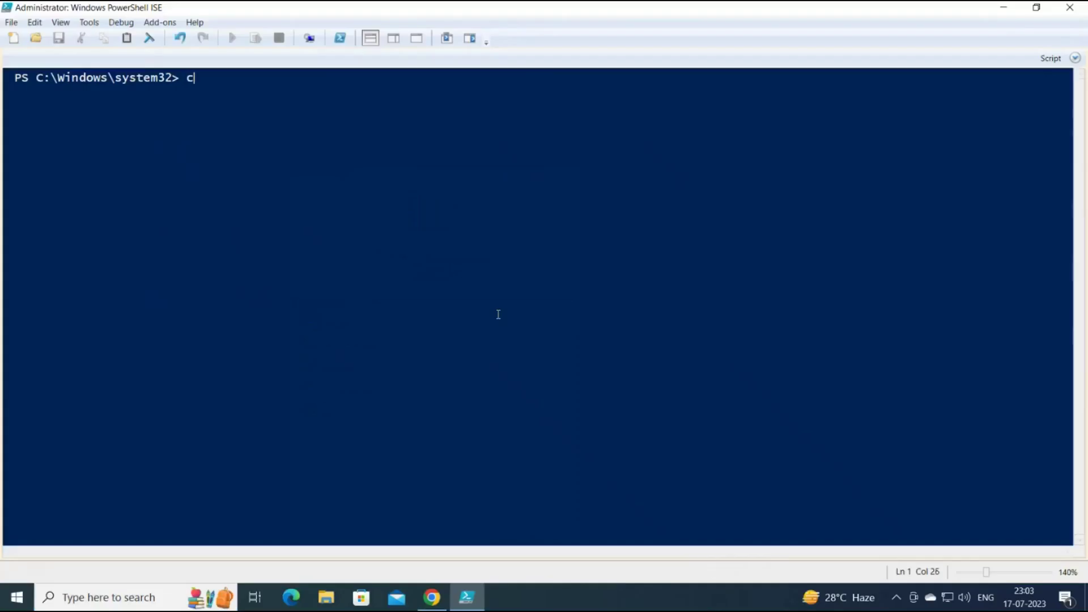
pyautogui.write('onnect-exchan')
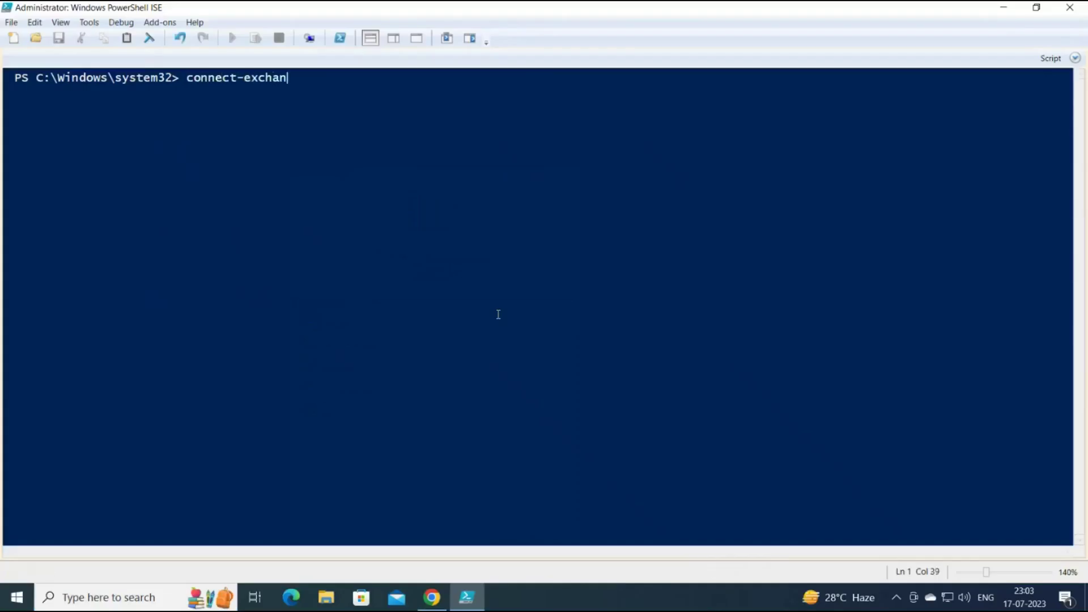
pyautogui.press('Tab')
pyautogui.press('Return')
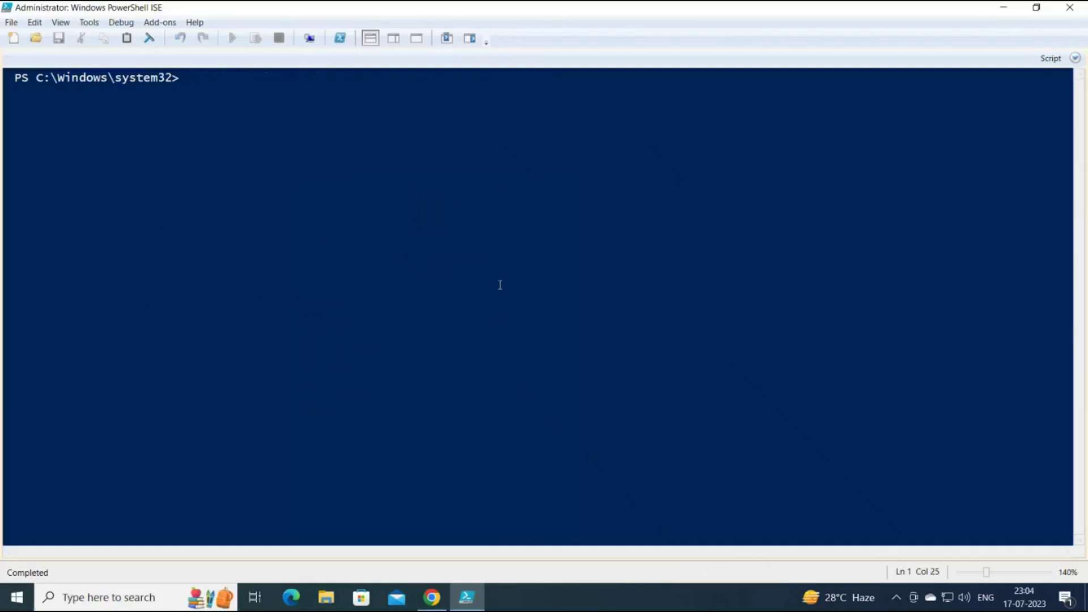
# Run Get-CASMailbox -Identity for the user's mailbox address piped to fl *mapi*.
pyautogui.write('get-casmailbox')
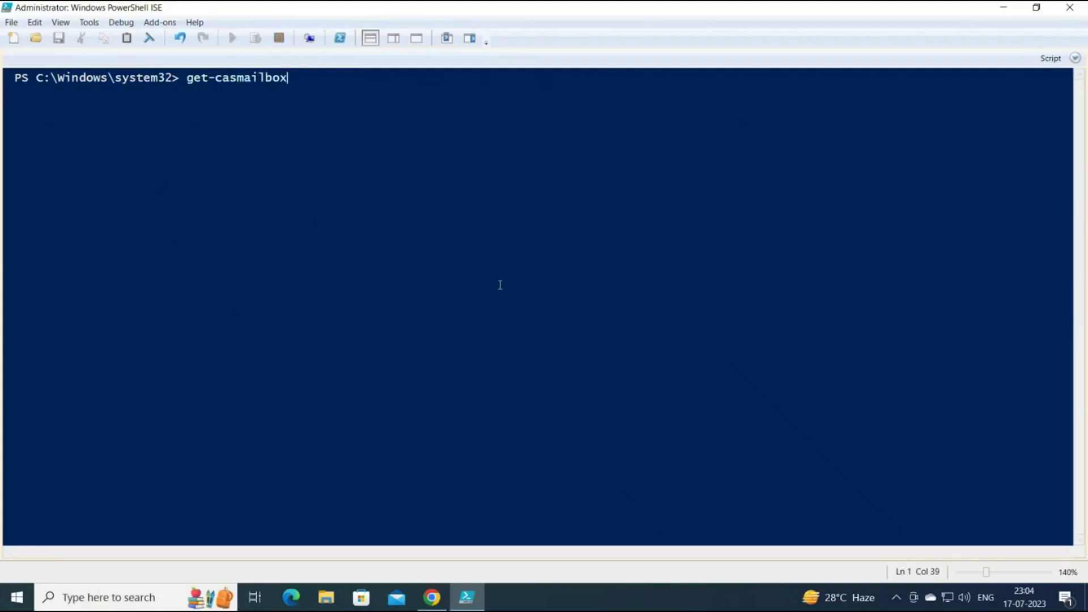
pyautogui.press('Tab')
pyautogui.write('-Ide')
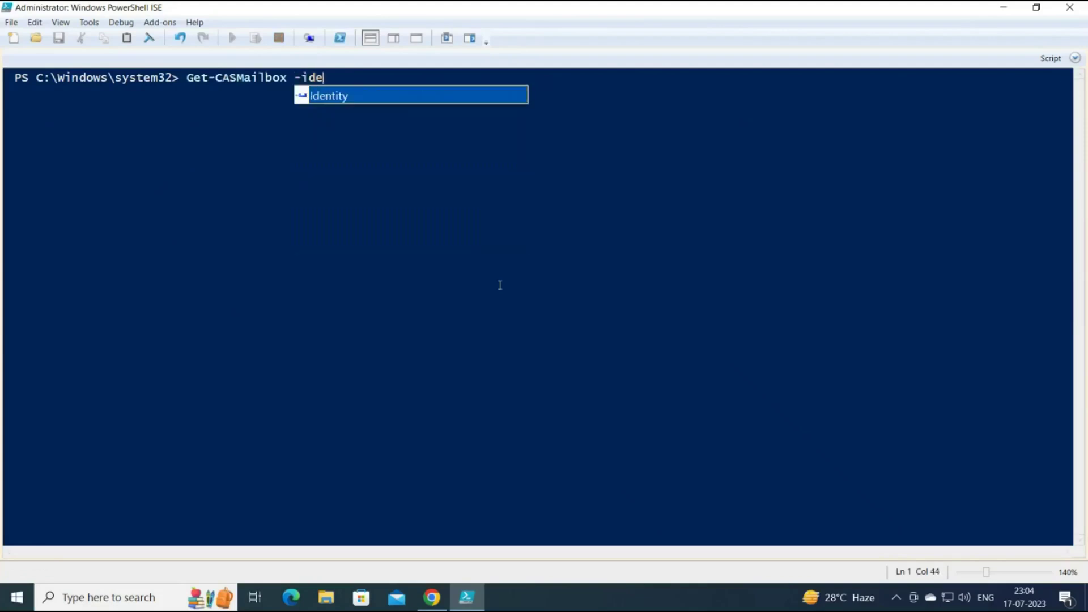
pyautogui.press('Tab')
pyautogui.write('"')
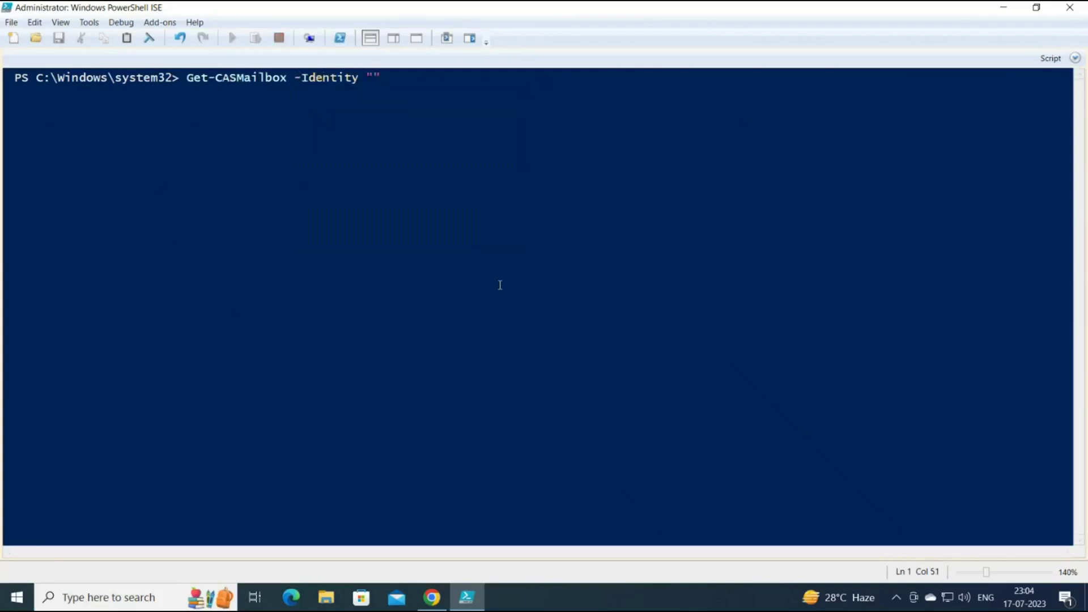
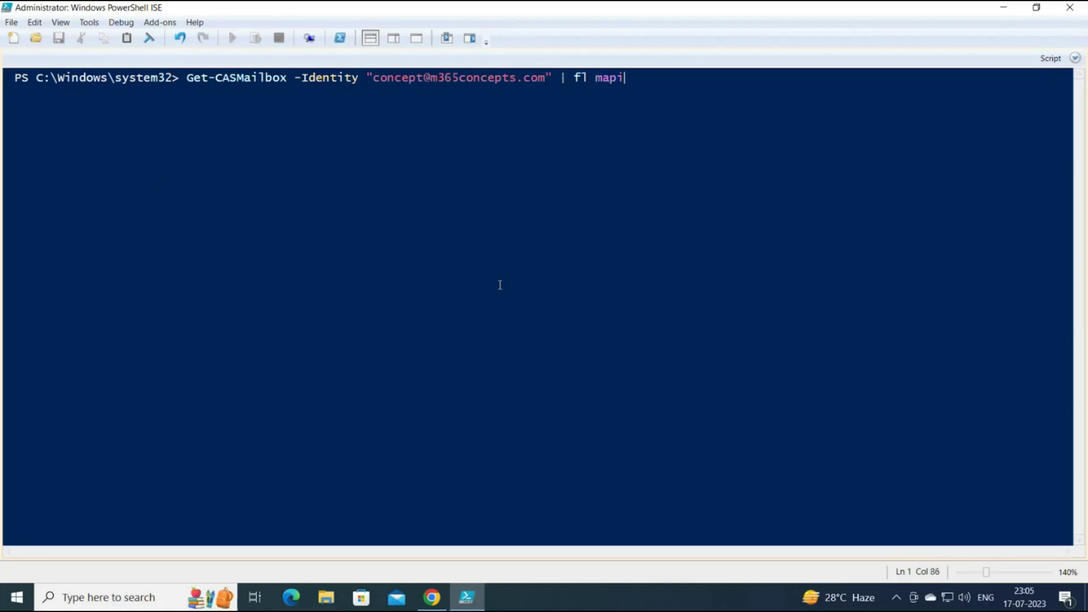
pyautogui.write('*')
pyautogui.press('Left')
pyautogui.press('Left')
pyautogui.press('Left')
pyautogui.press('Left')
pyautogui.write('*')
pyautogui.press('Return')
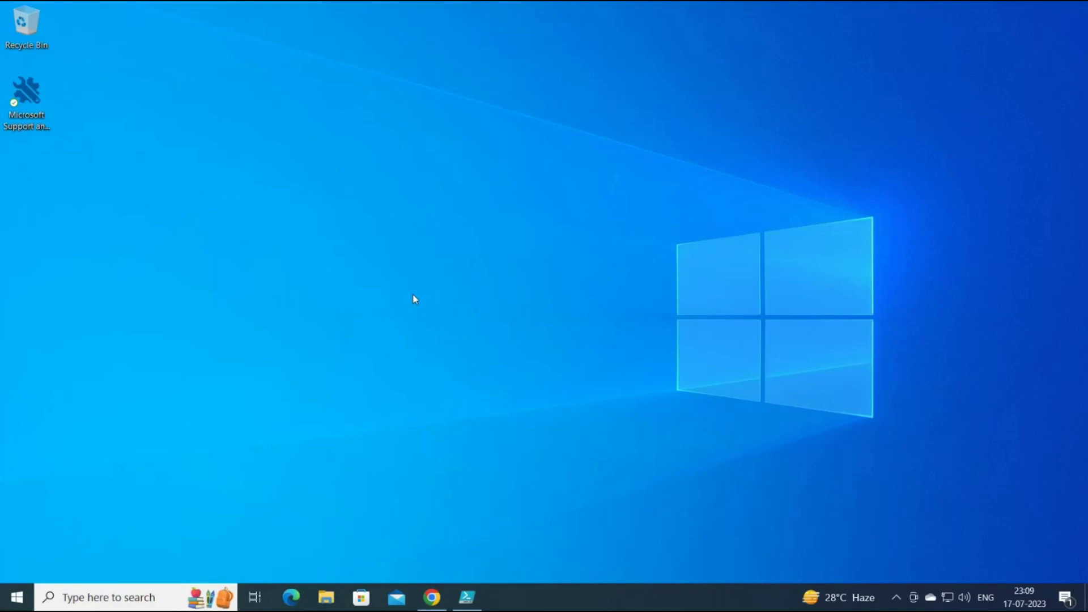
# Launch regedit and browse to HKEY_CURRENT_USER\SOFTWARE\Microsoft\Office\16.0\Outlook\Autodiscover.
pyautogui.press('super+r')
pyautogui.write('regedit')
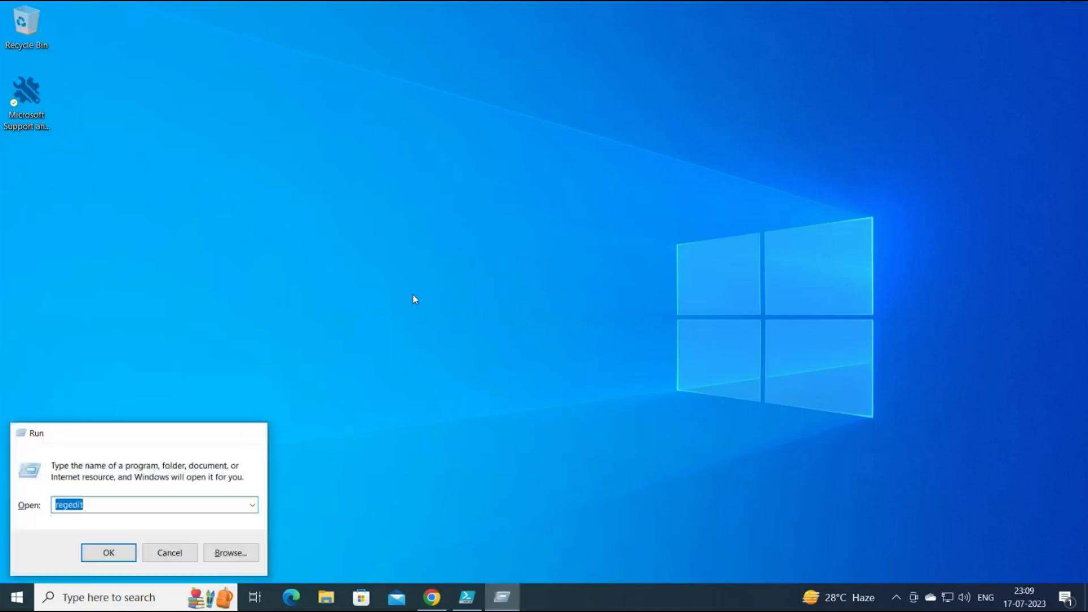
pyautogui.press('Return')
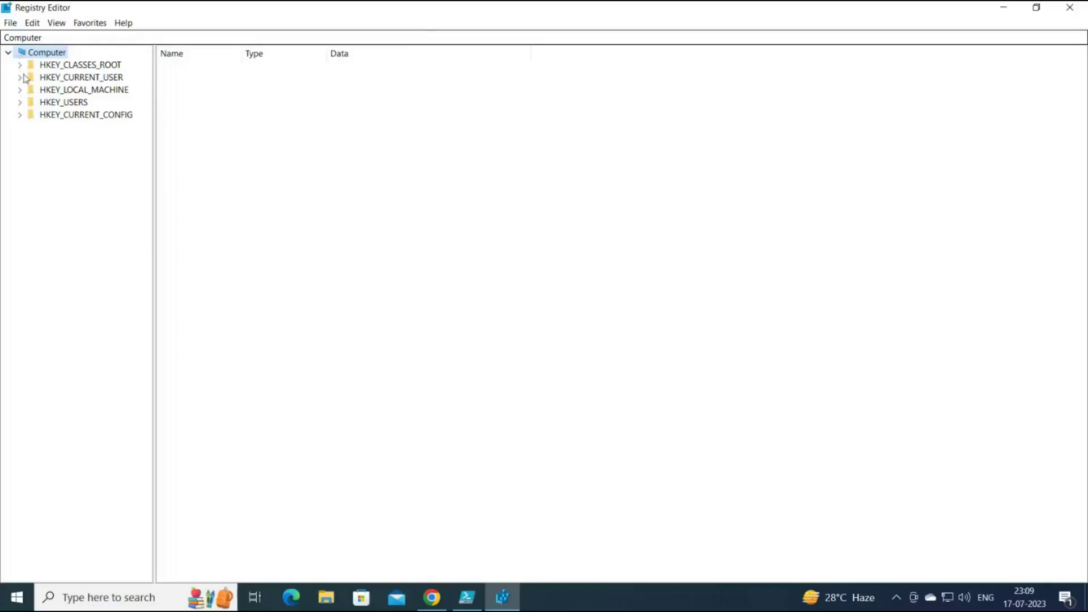
pyautogui.click(19, 78)
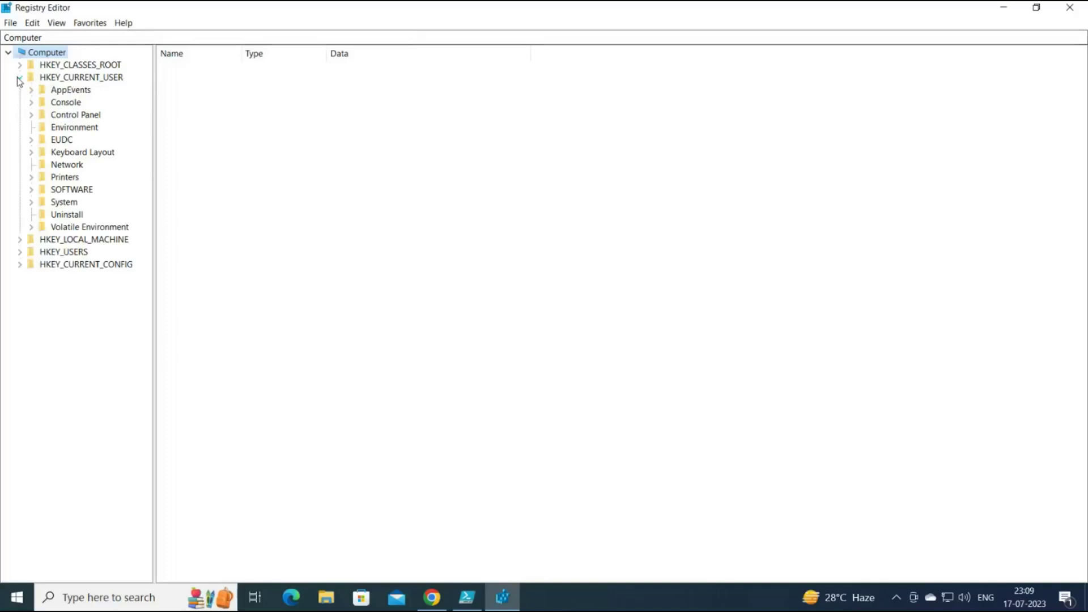
pyautogui.click(31, 190)
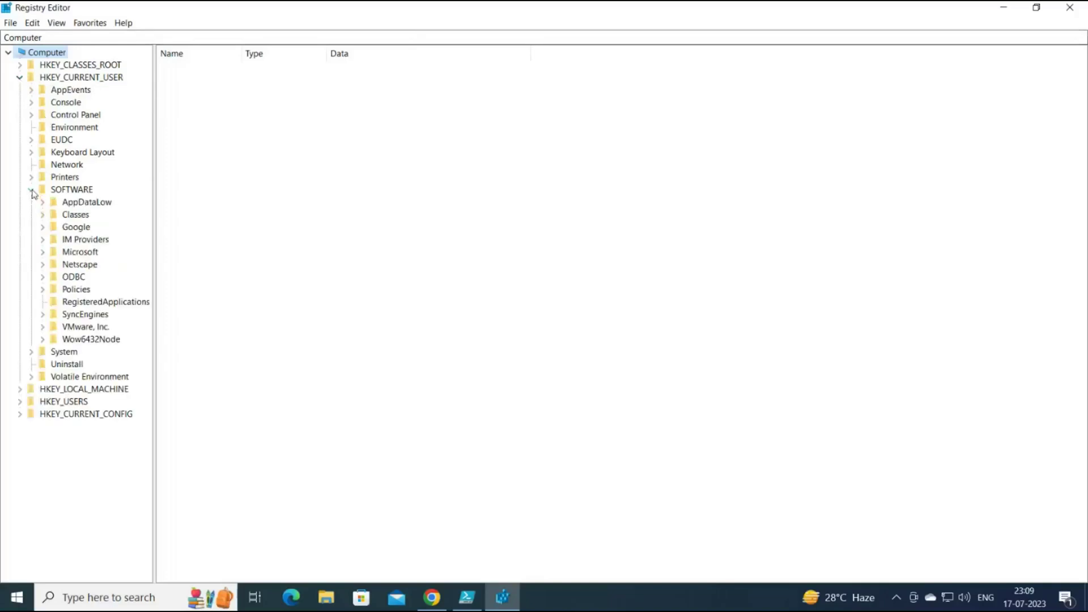
pyautogui.click(43, 253)
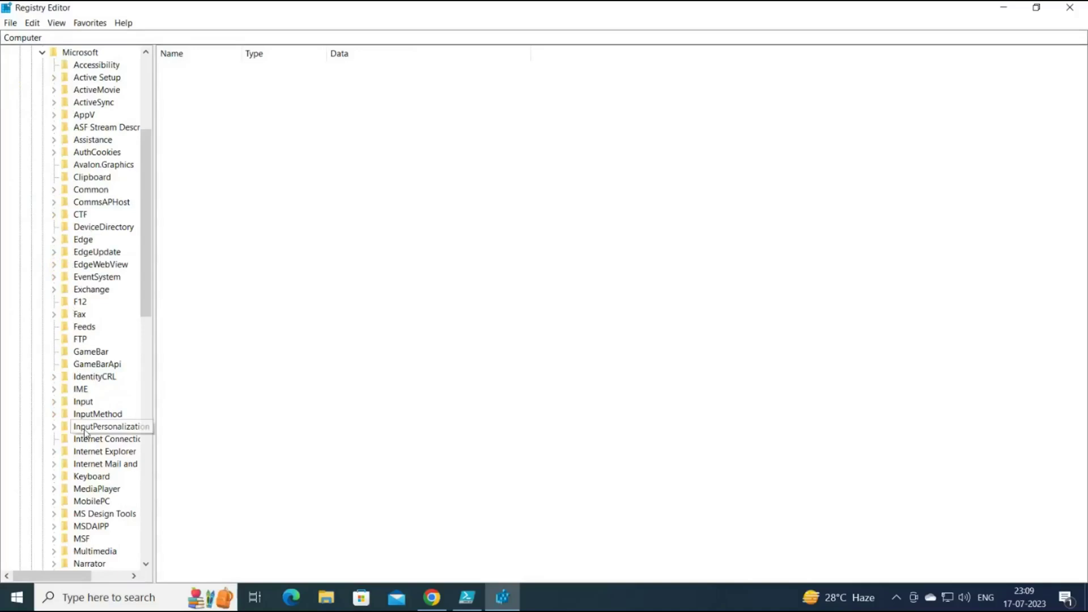
pyautogui.scroll(-4, 85, 422)
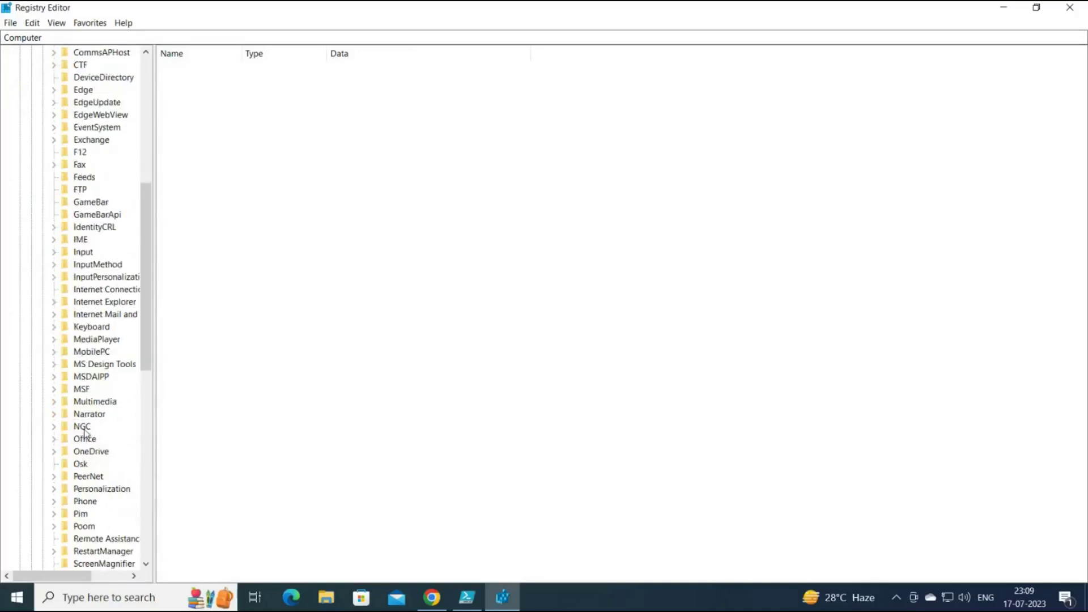
pyautogui.click(55, 438)
pyautogui.click(65, 351)
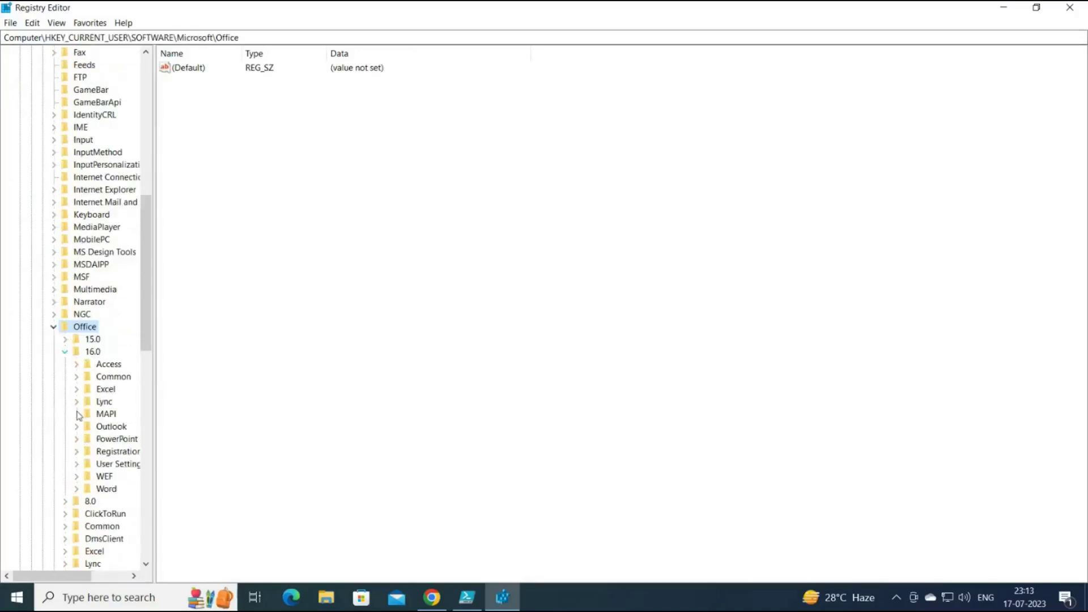
pyautogui.click(77, 430)
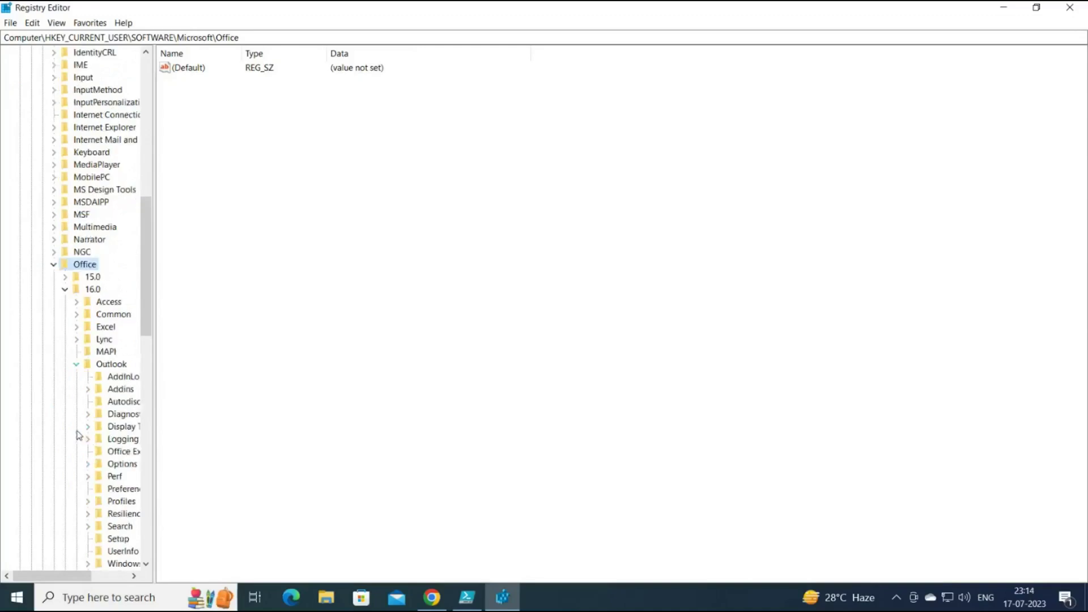
pyautogui.click(89, 402)
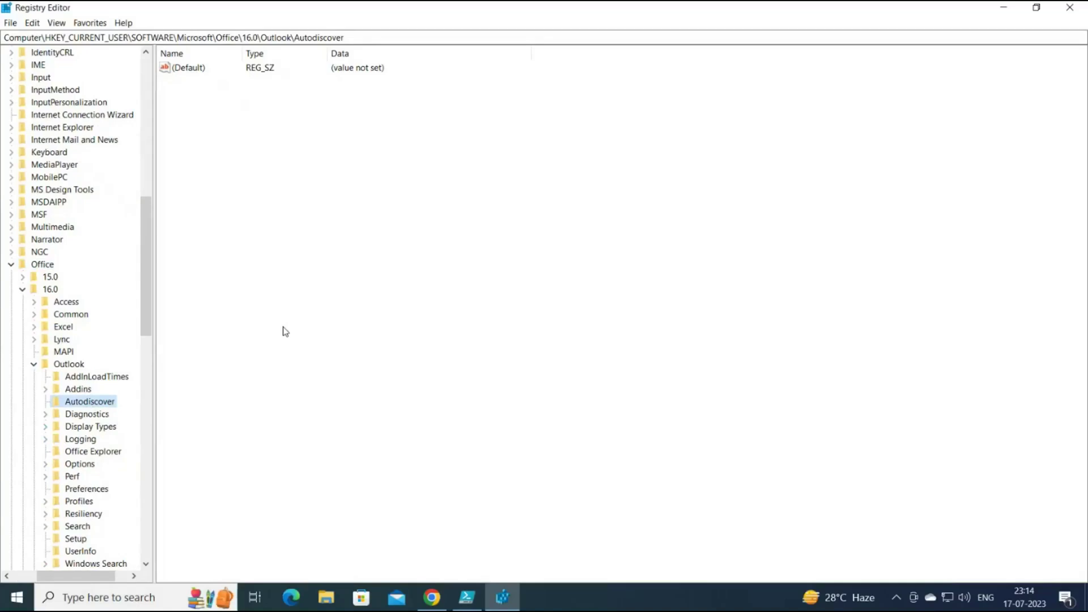
# Add a DWORD (32-bit) value ExcludeSCPLookup set to 1 under Autodiscover.
pyautogui.rightClick(324, 233)
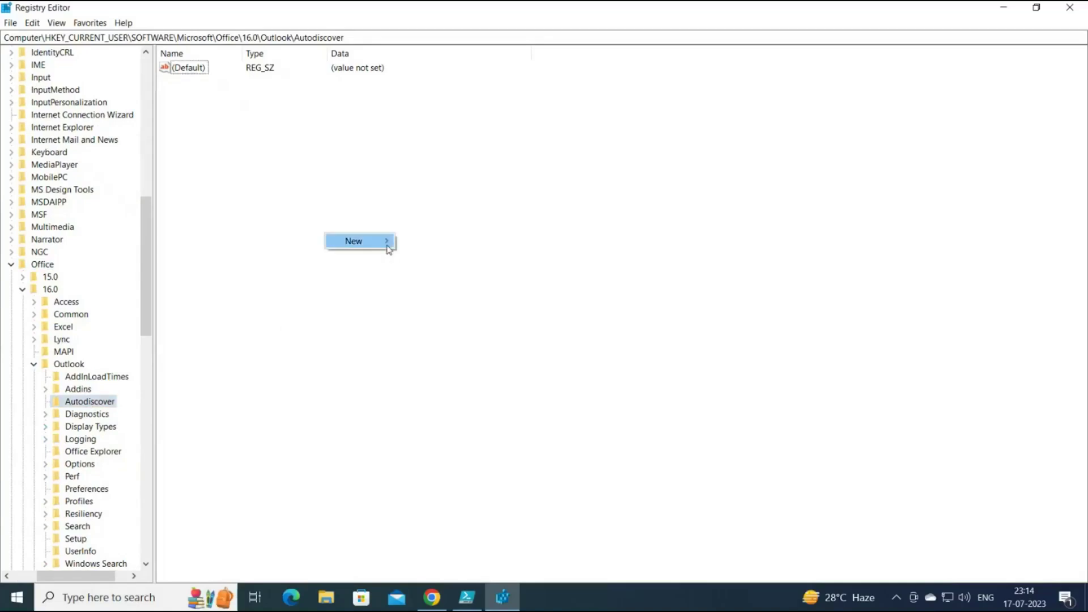
pyautogui.moveTo(385, 245)
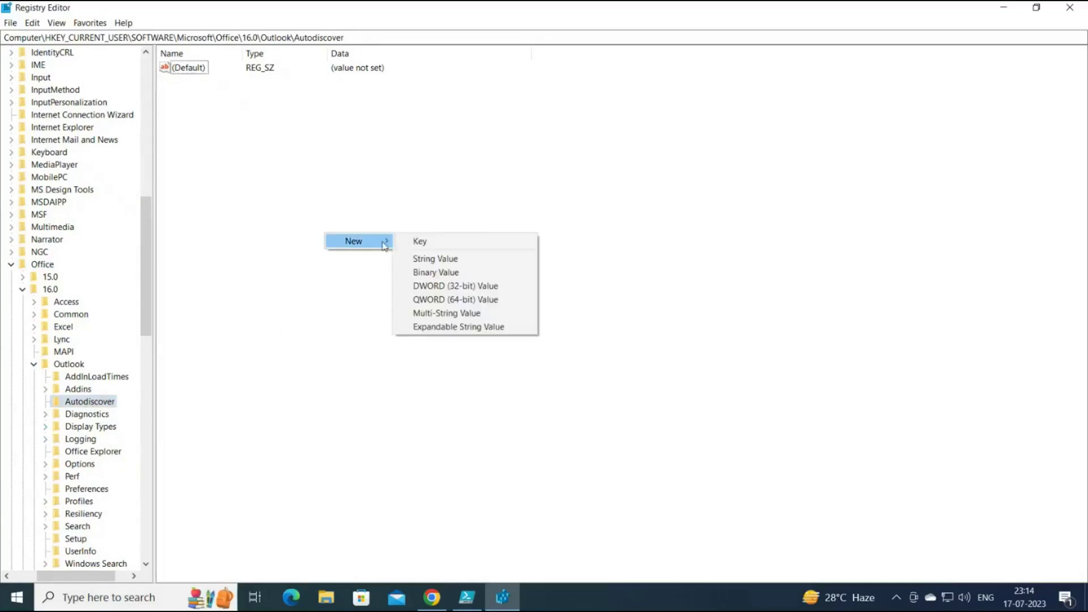
pyautogui.click(512, 290)
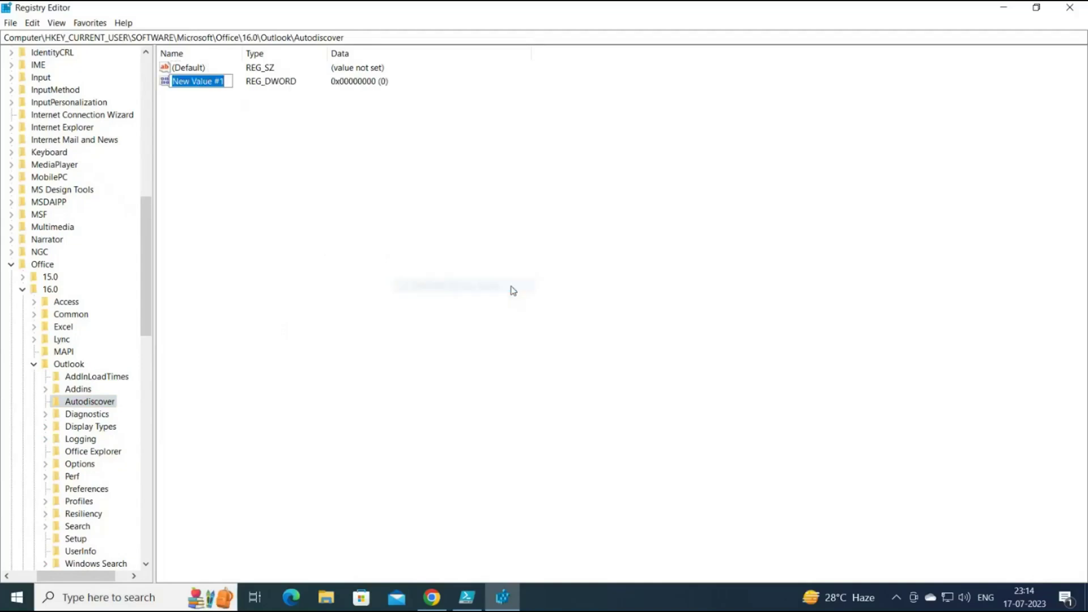
pyautogui.write('Exclude')
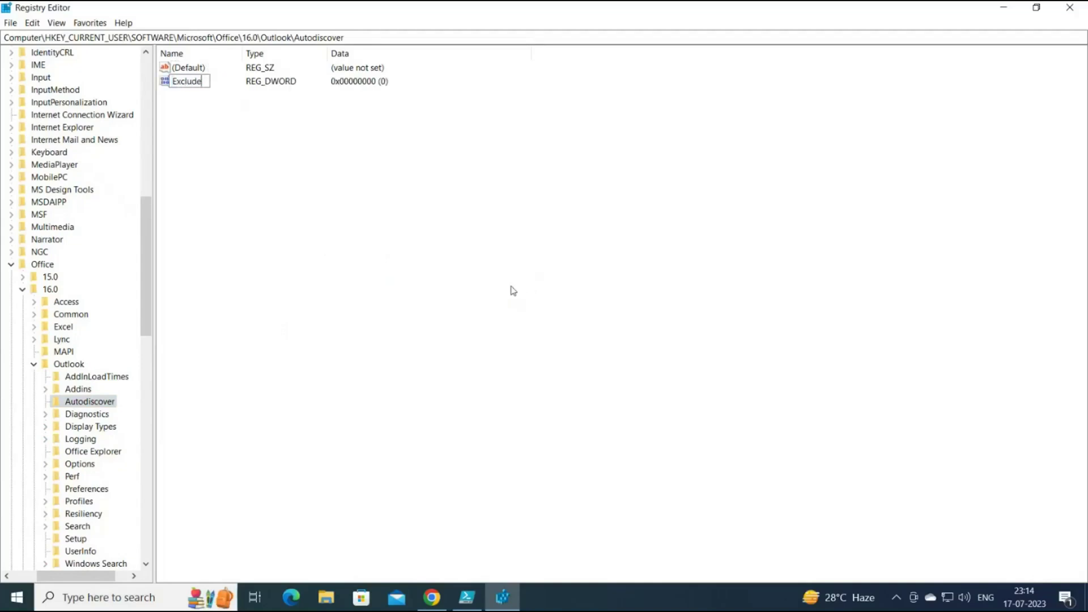
pyautogui.write('SCPLookup')
pyautogui.press('Return')
pyautogui.press('Return')
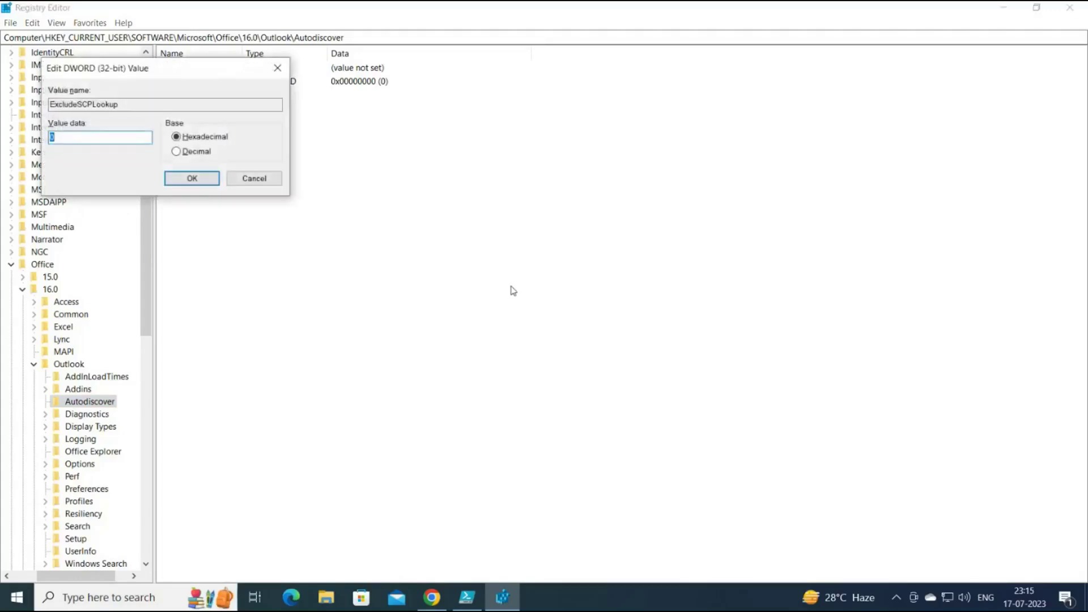
pyautogui.write('1')
pyautogui.click(206, 182)
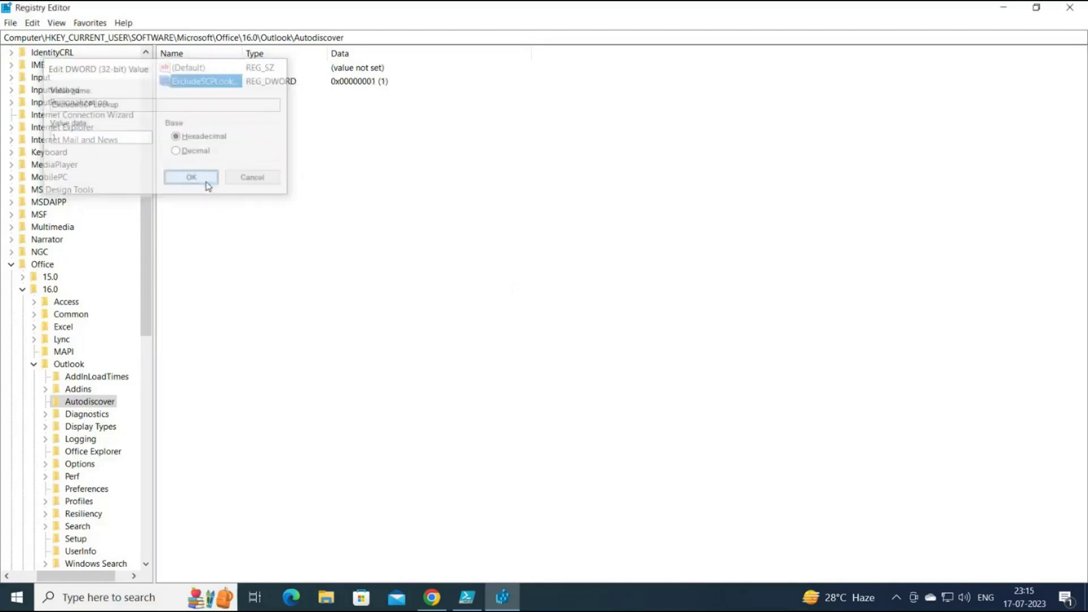
pyautogui.doubleClick(241, 50)
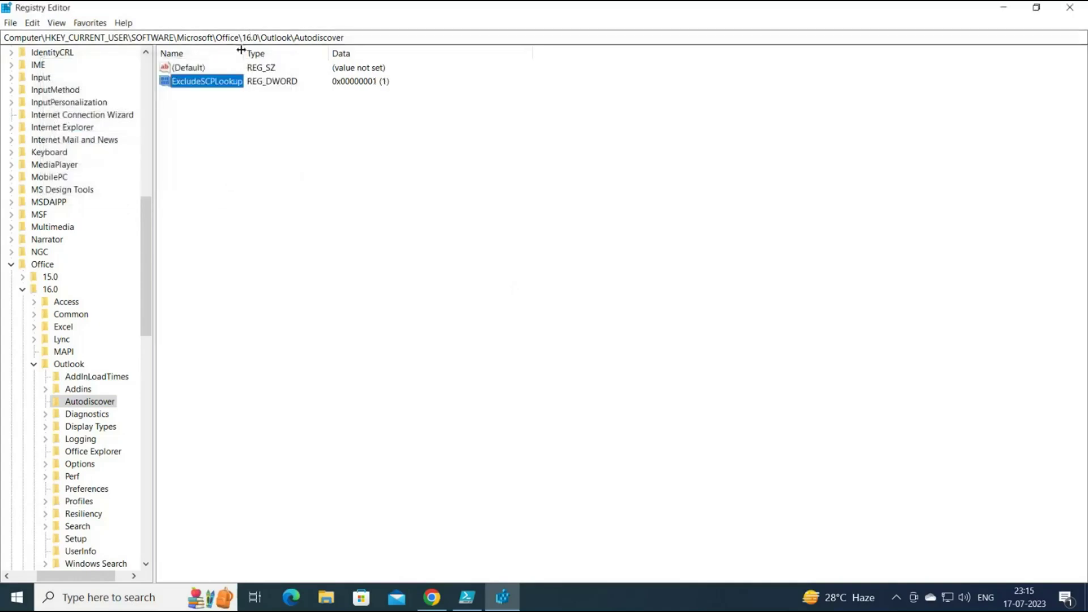
# Add a DWORD (32-bit) value ExcludeHttpsRootDomain set to 1.
pyautogui.rightClick(265, 151)
pyautogui.moveTo(307, 156)
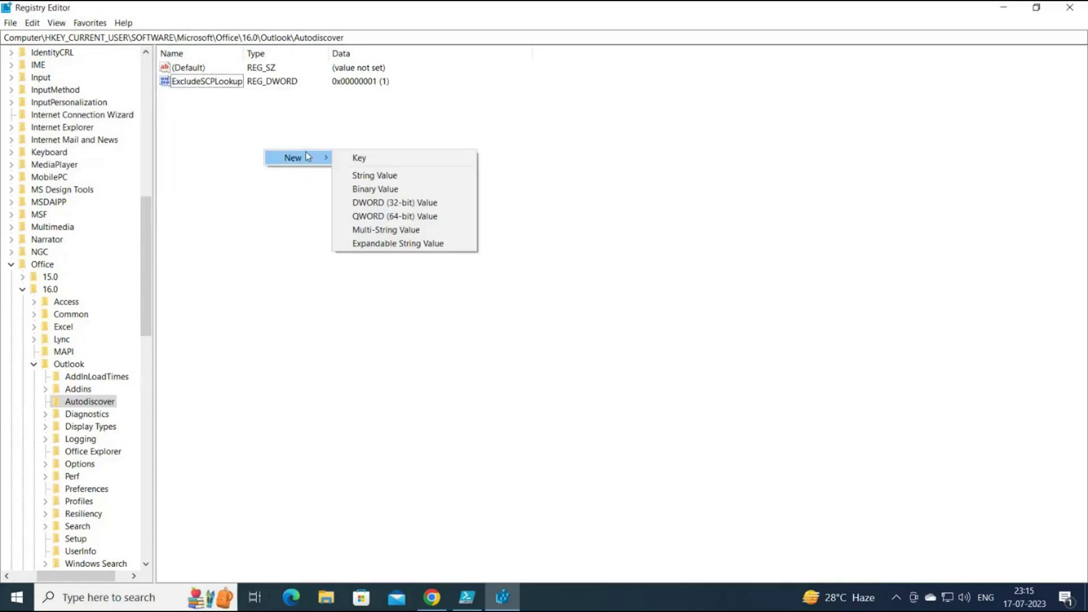
pyautogui.click(456, 211)
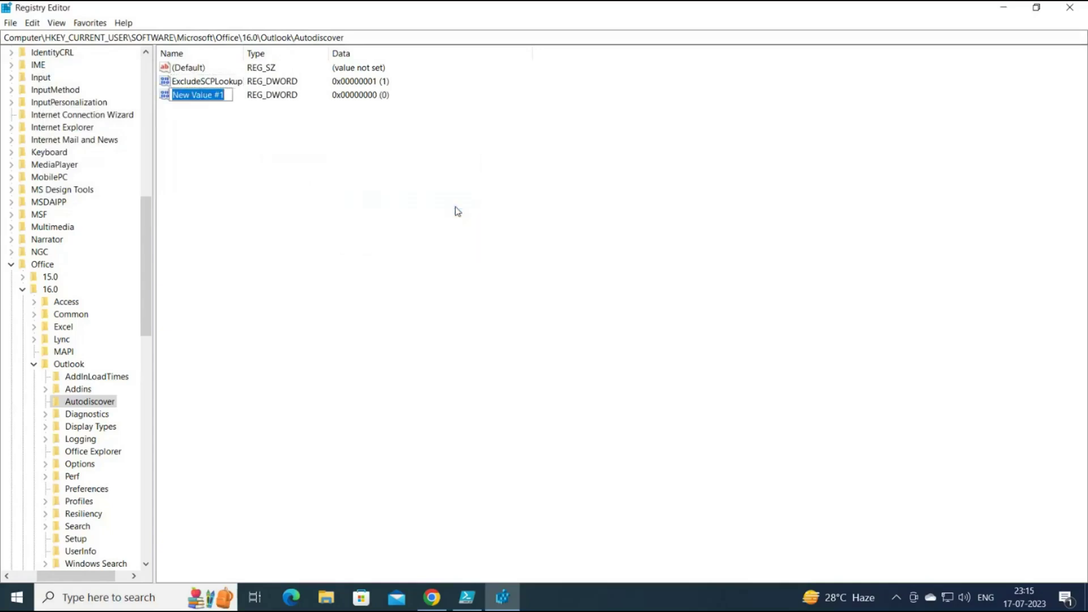
pyautogui.write('ExcludeH')
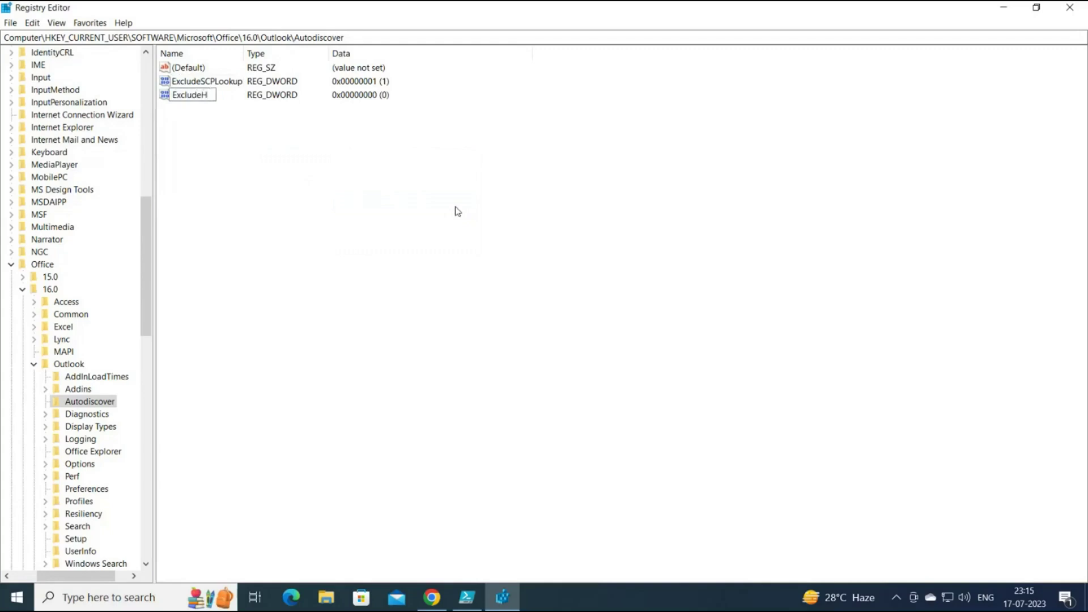
pyautogui.write('ttpsRootDom')
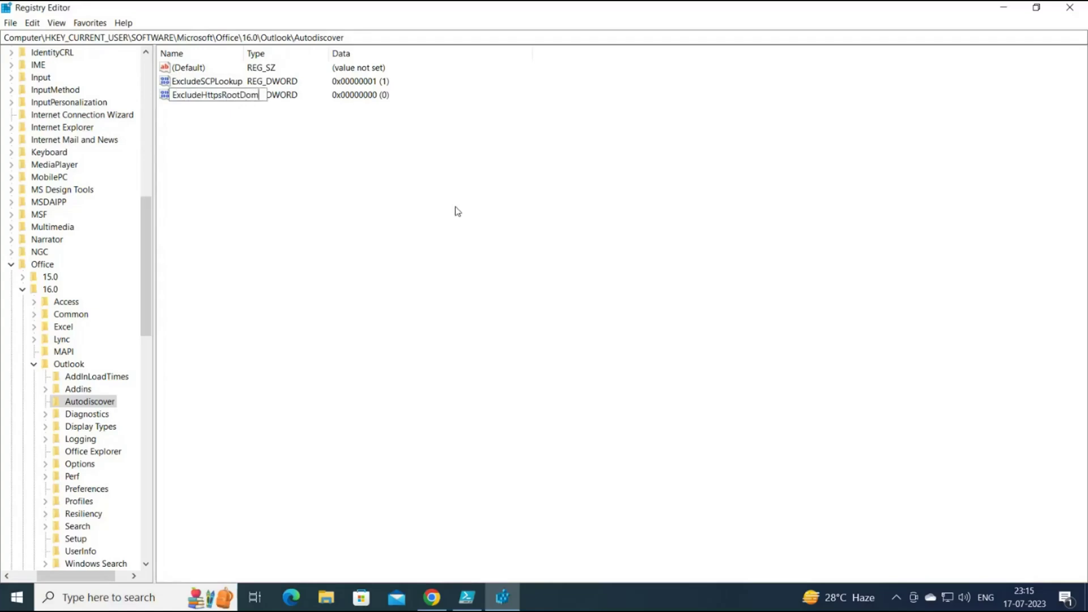
pyautogui.write('ain')
pyautogui.press('Return')
pyautogui.press('Return')
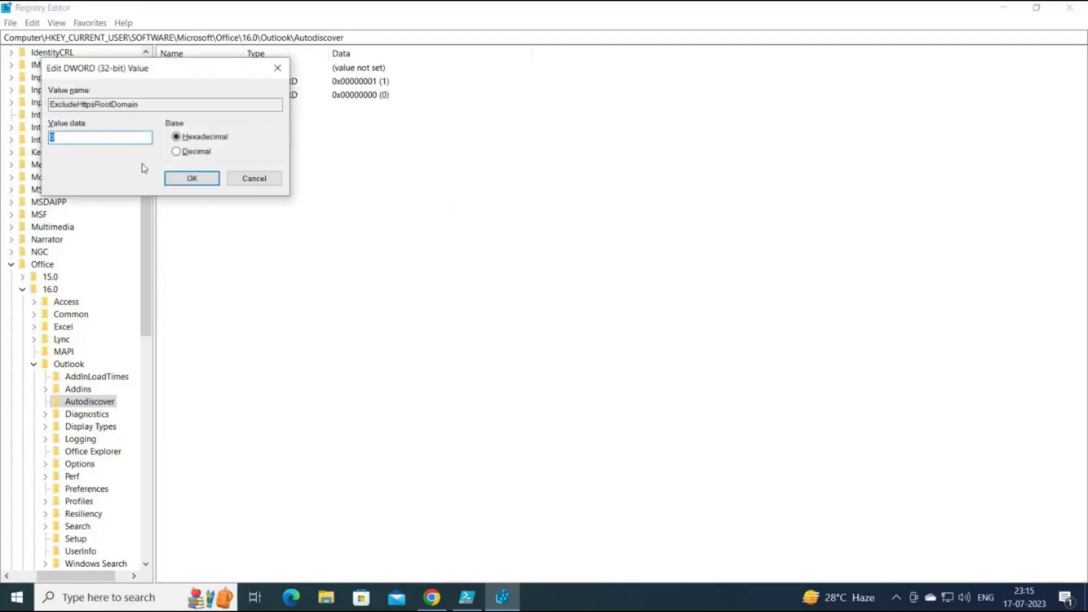
pyautogui.write('1')
pyautogui.click(192, 178)
pyautogui.doubleClick(243, 53)
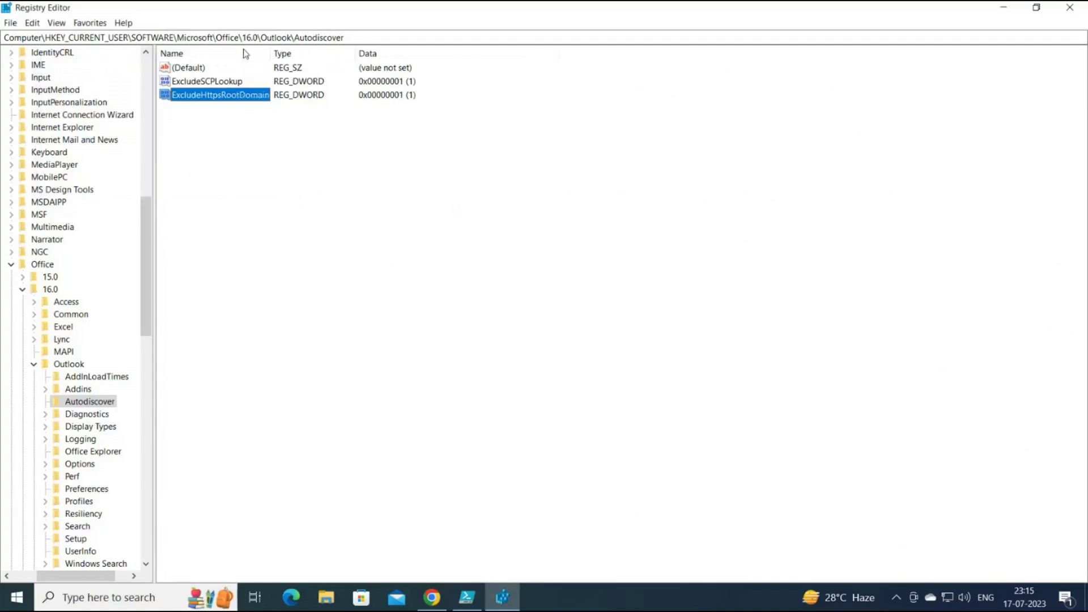
# Add a DWORD ExcludeHttpRedirect with value 0, then show the desktop with Win+D.
pyautogui.rightClick(252, 162)
pyautogui.moveTo(306, 165)
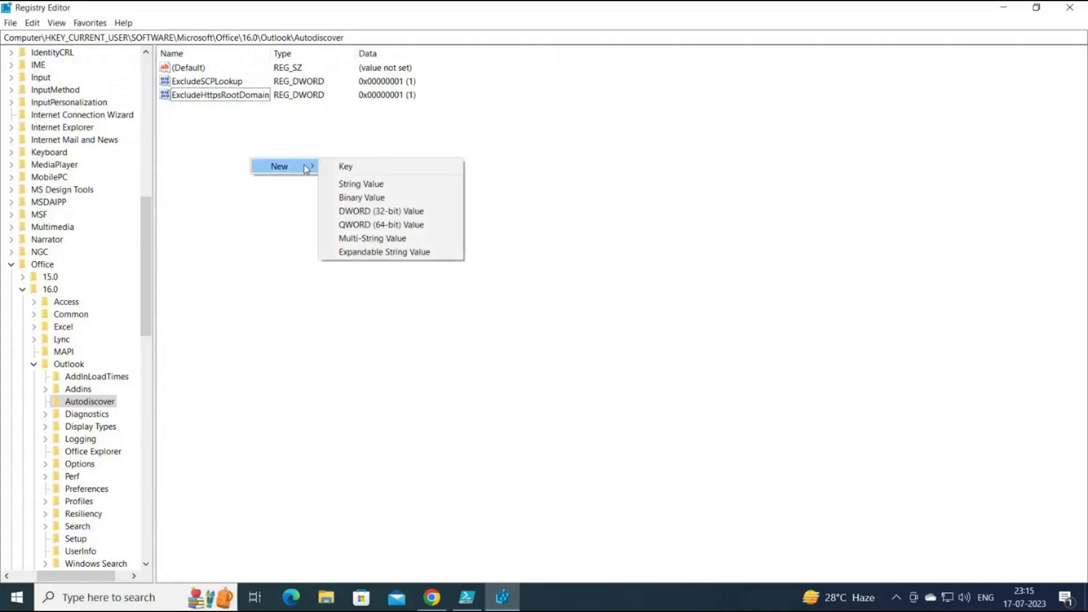
pyautogui.click(436, 218)
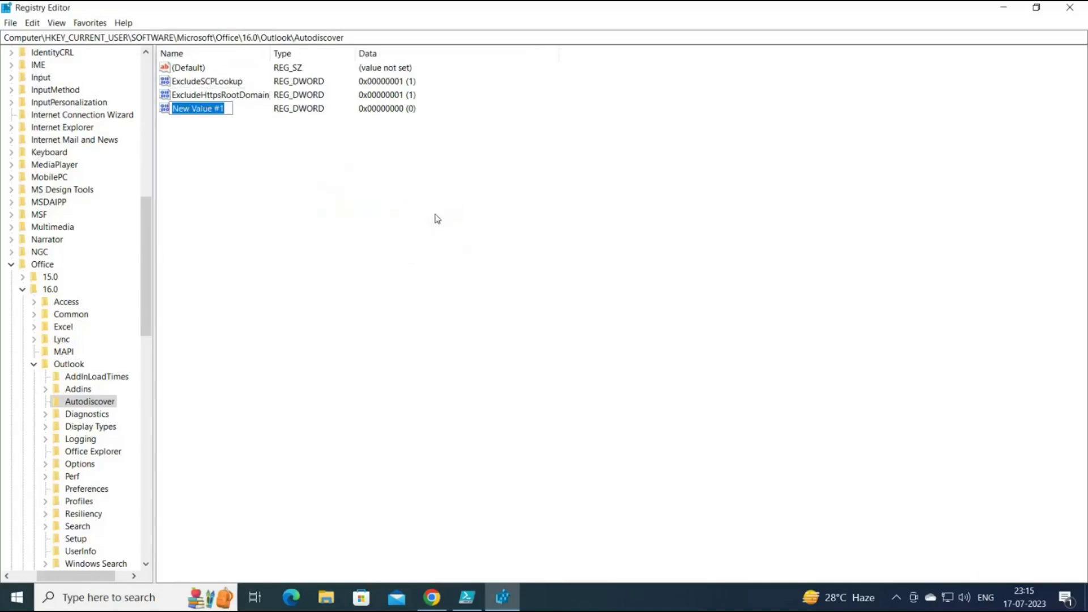
pyautogui.write('Exck')
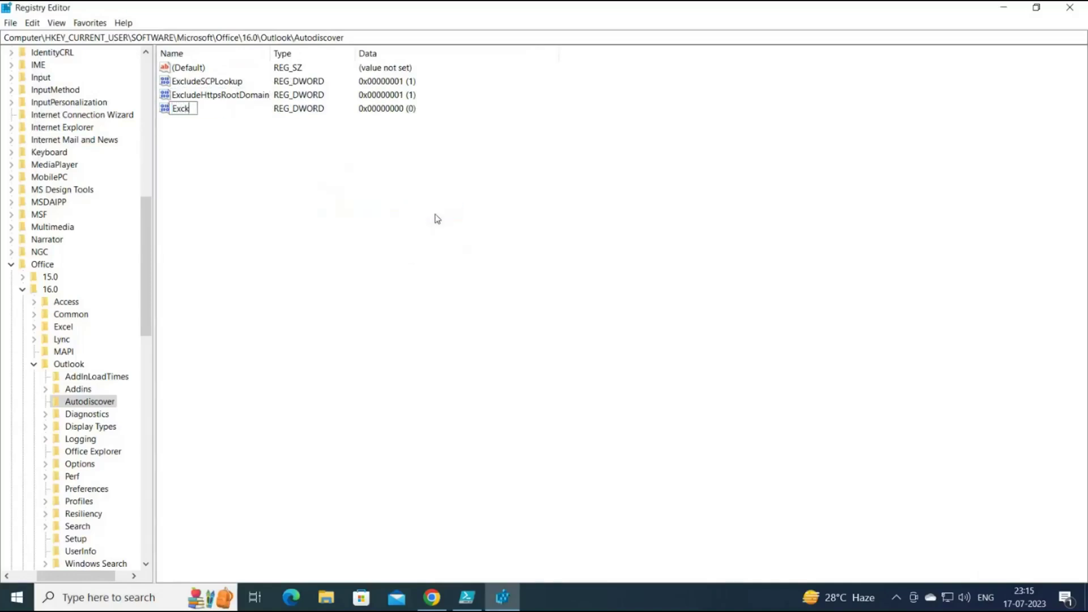
pyautogui.press('BackSpace')
pyautogui.press('BackSpace')
pyautogui.press('BackSpace')
pyautogui.write('cludeHttp')
pyautogui.write('irect')
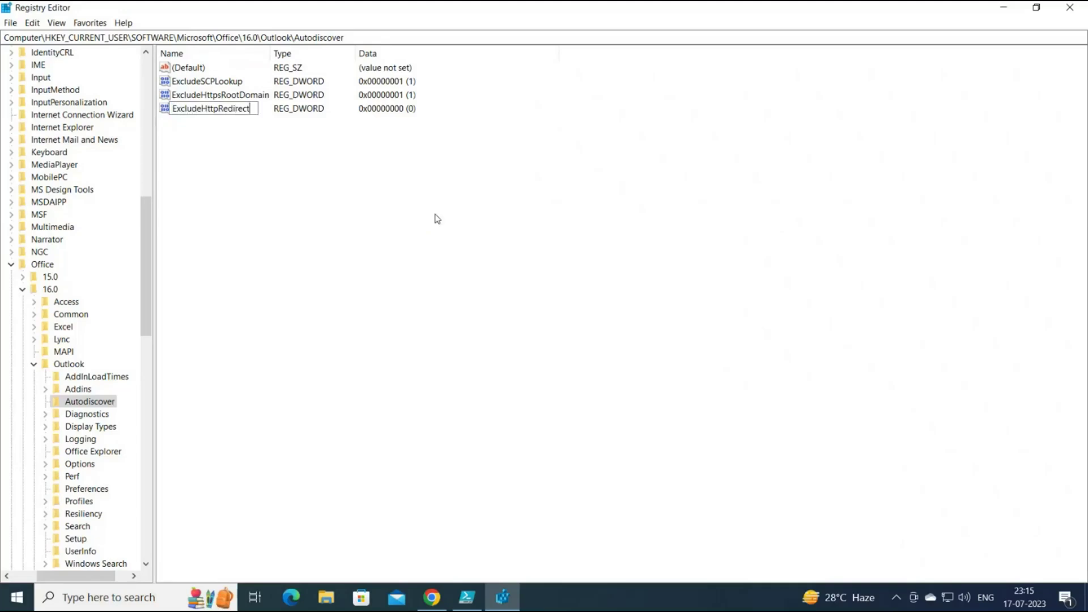
pyautogui.press('Return')
pyautogui.press('Return')
pyautogui.write('0')
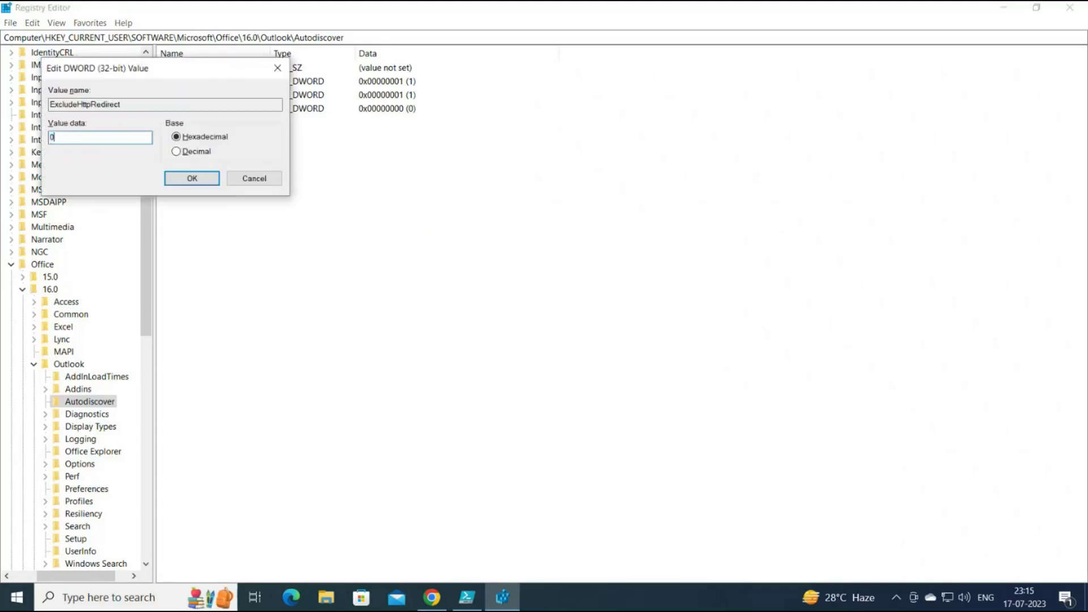
pyautogui.press('Return')
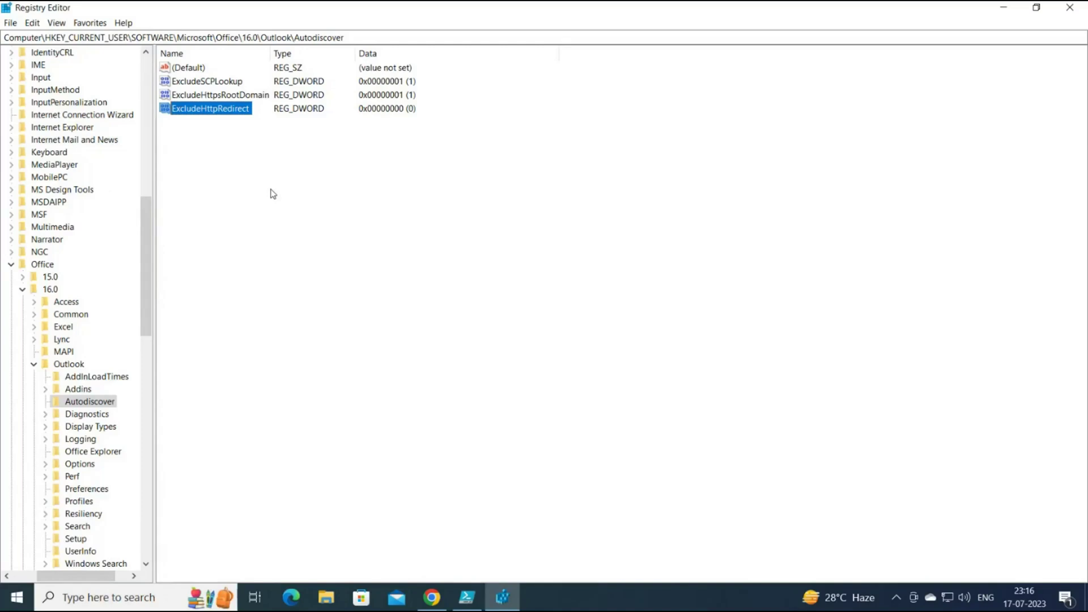
pyautogui.press('super+d')
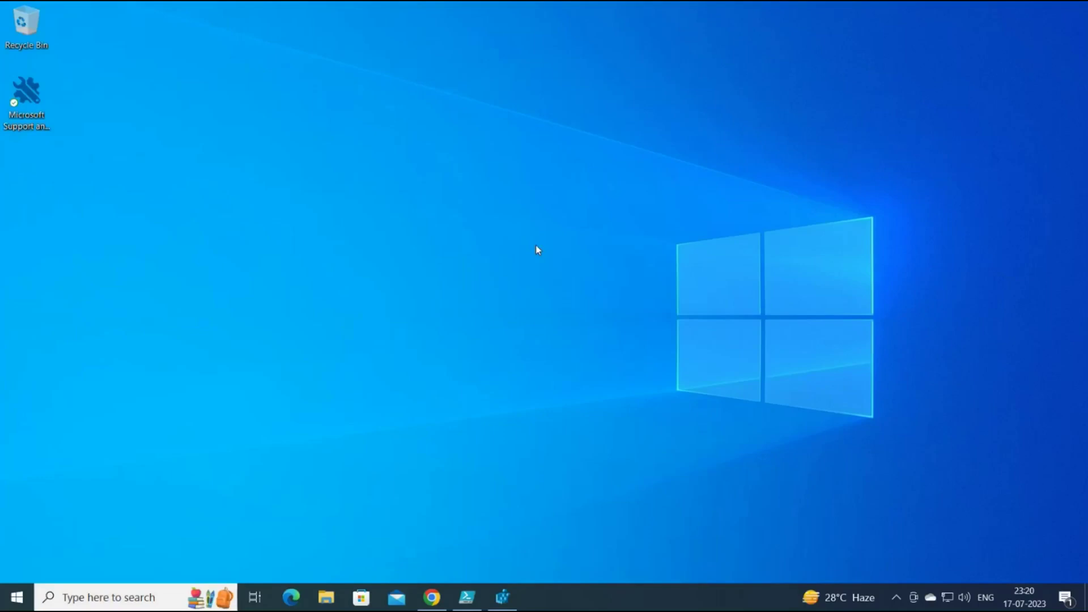
# Open Control Panel's Programs and Features.
pyautogui.press('super')
pyautogui.write('contr')
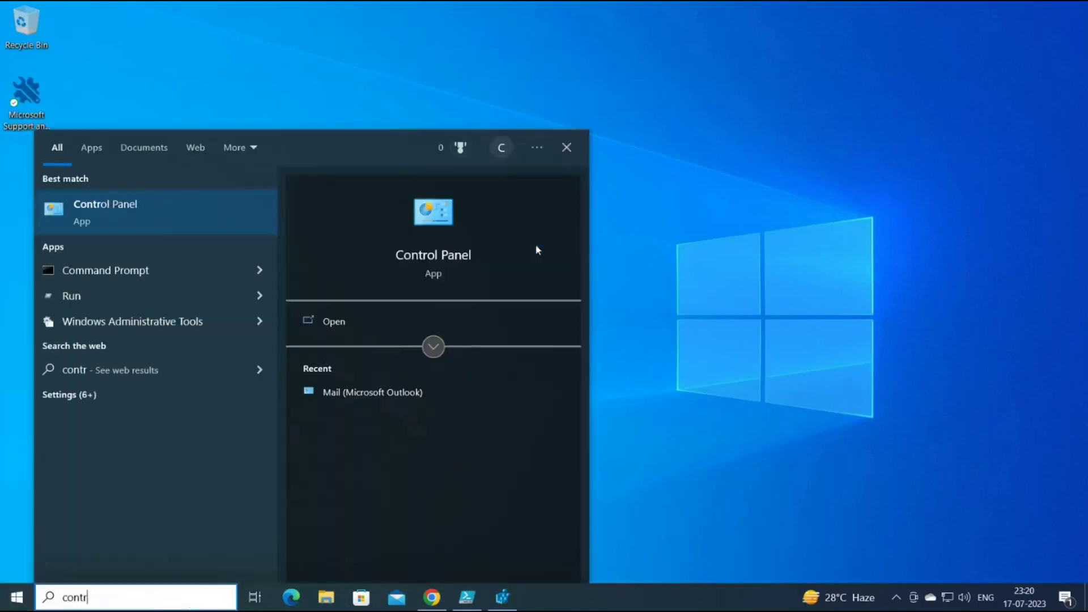
pyautogui.press('Return')
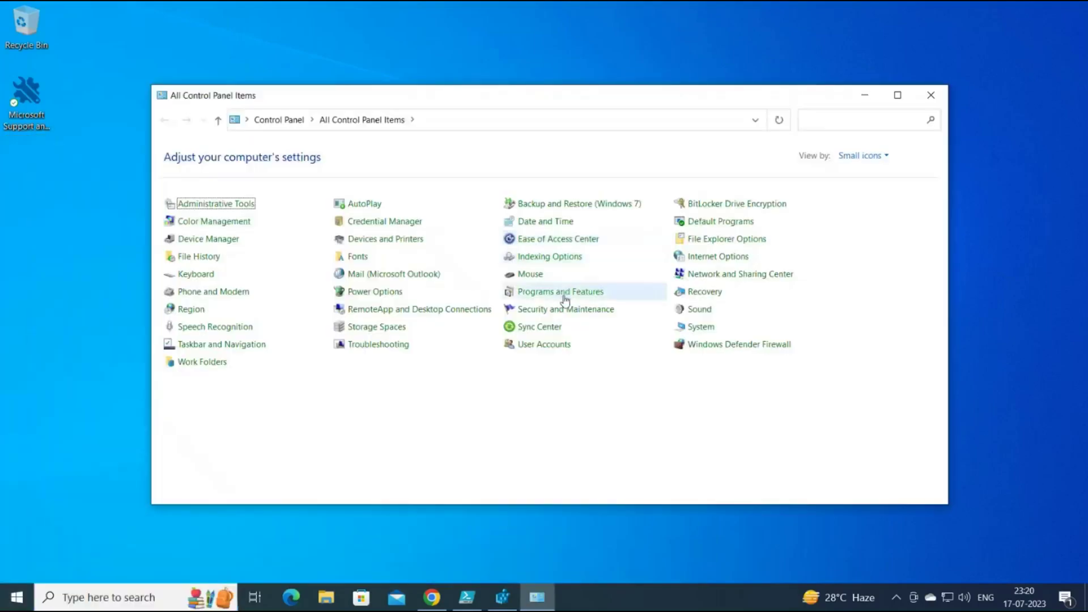
pyautogui.click(561, 291)
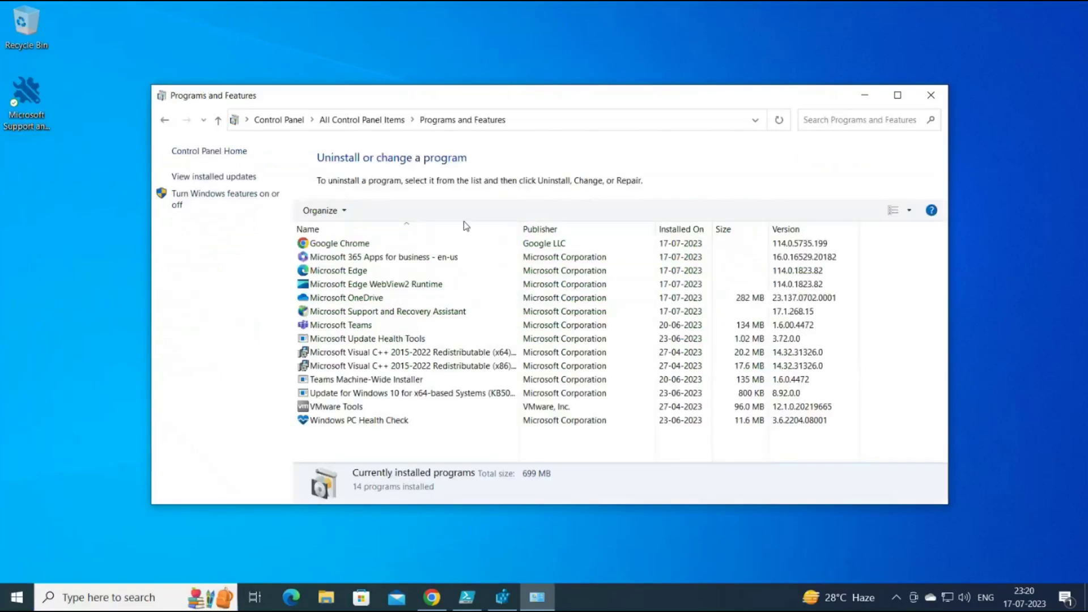
# Start an Online Repair of Microsoft 365 Apps for business and show the desktop.
pyautogui.click(377, 259)
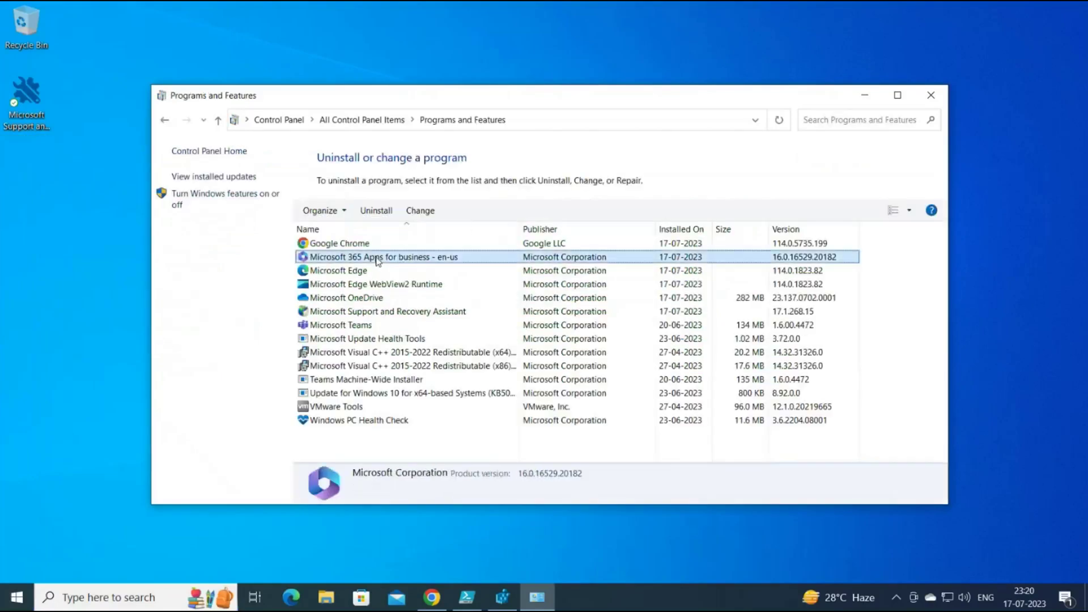
pyautogui.click(418, 210)
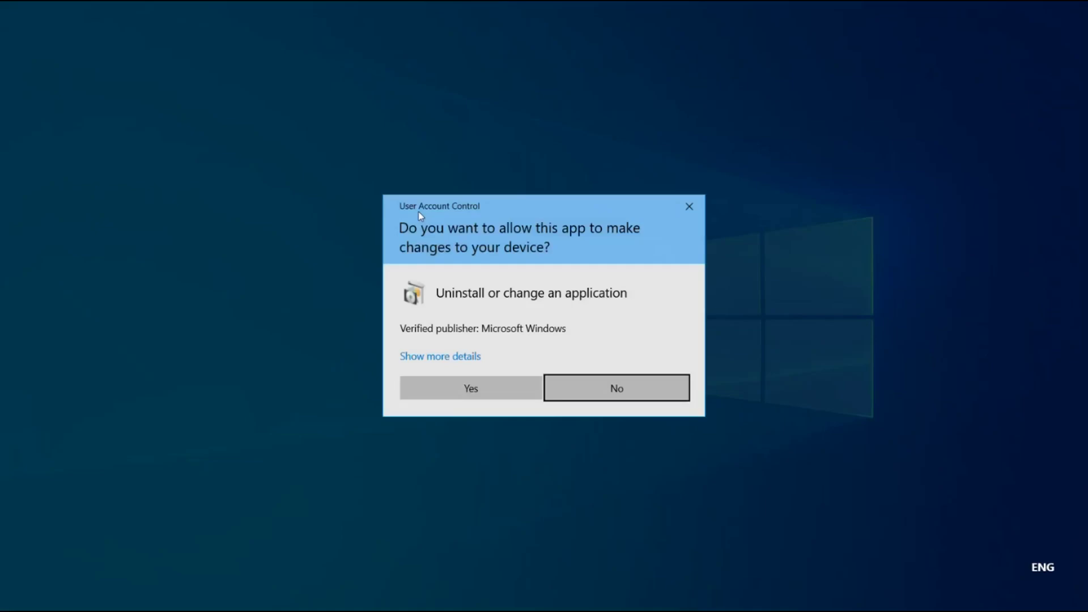
pyautogui.click(481, 393)
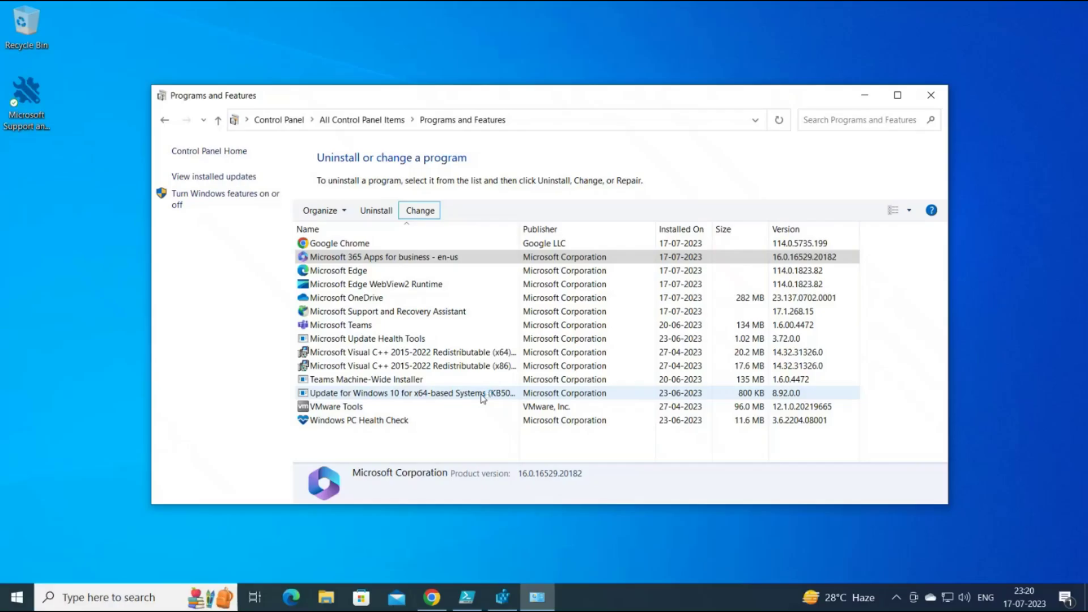
pyautogui.click(283, 321)
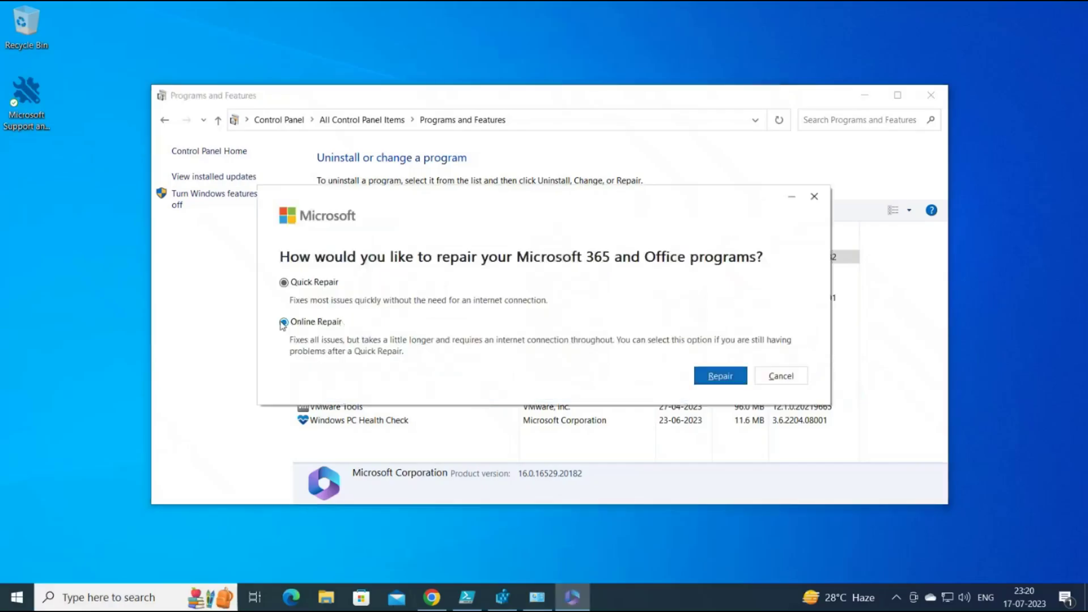
pyautogui.click(717, 376)
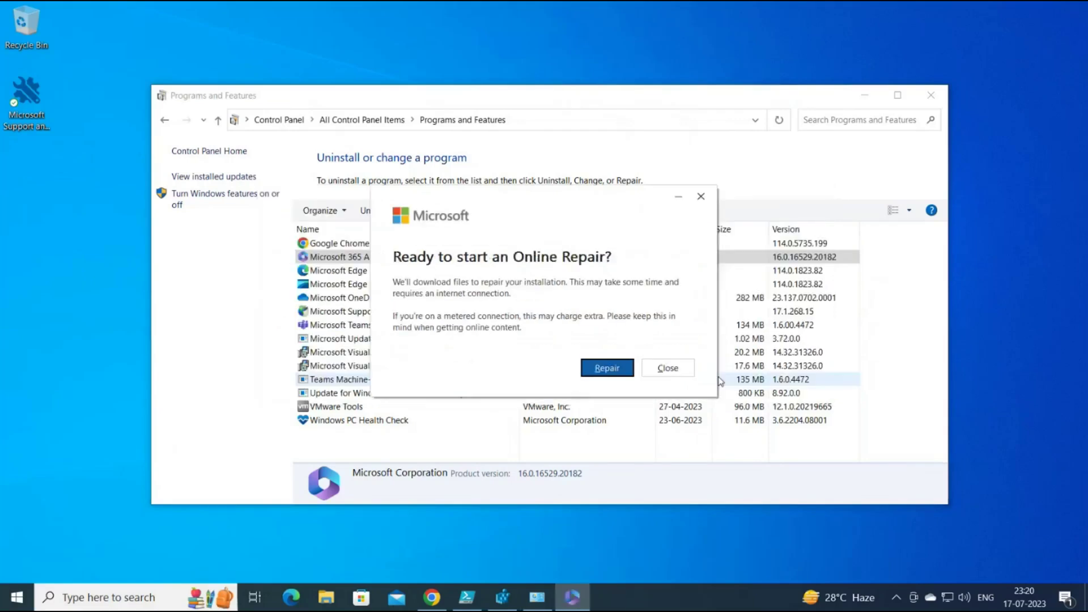
pyautogui.click(598, 370)
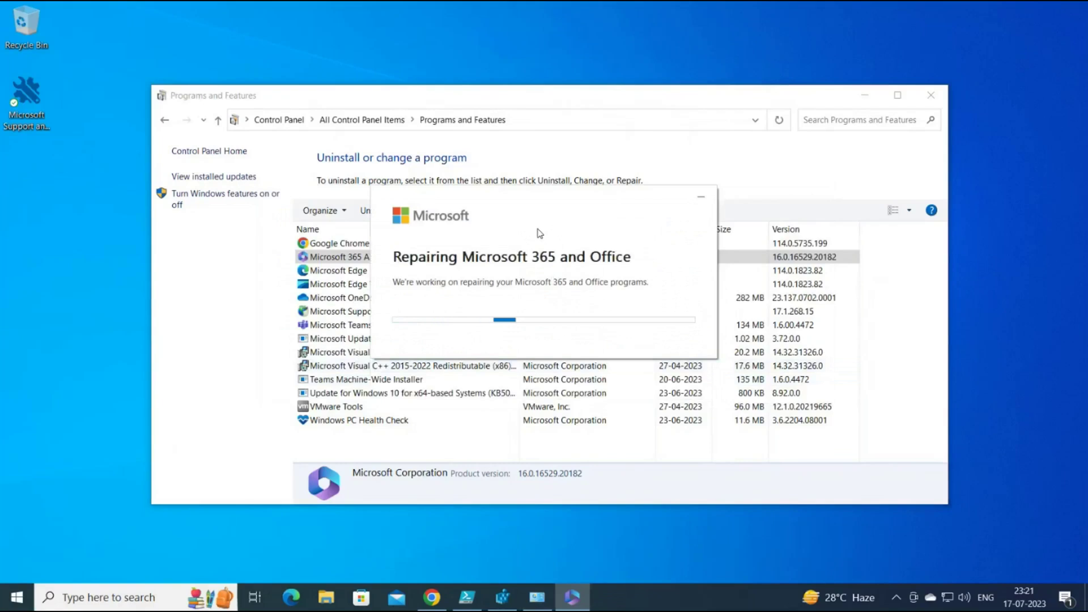
pyautogui.press('super+d')
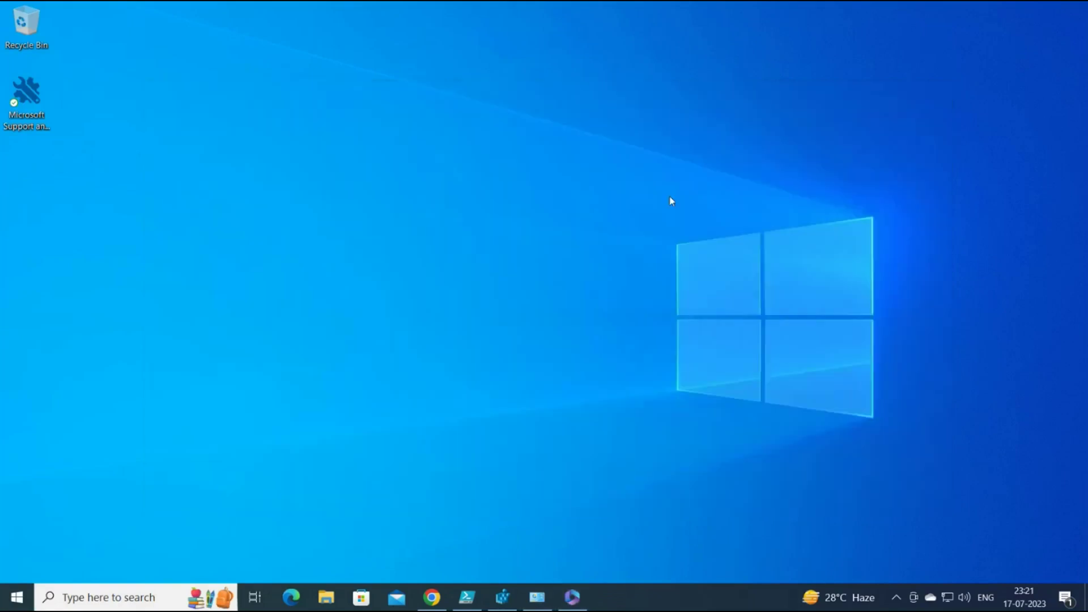